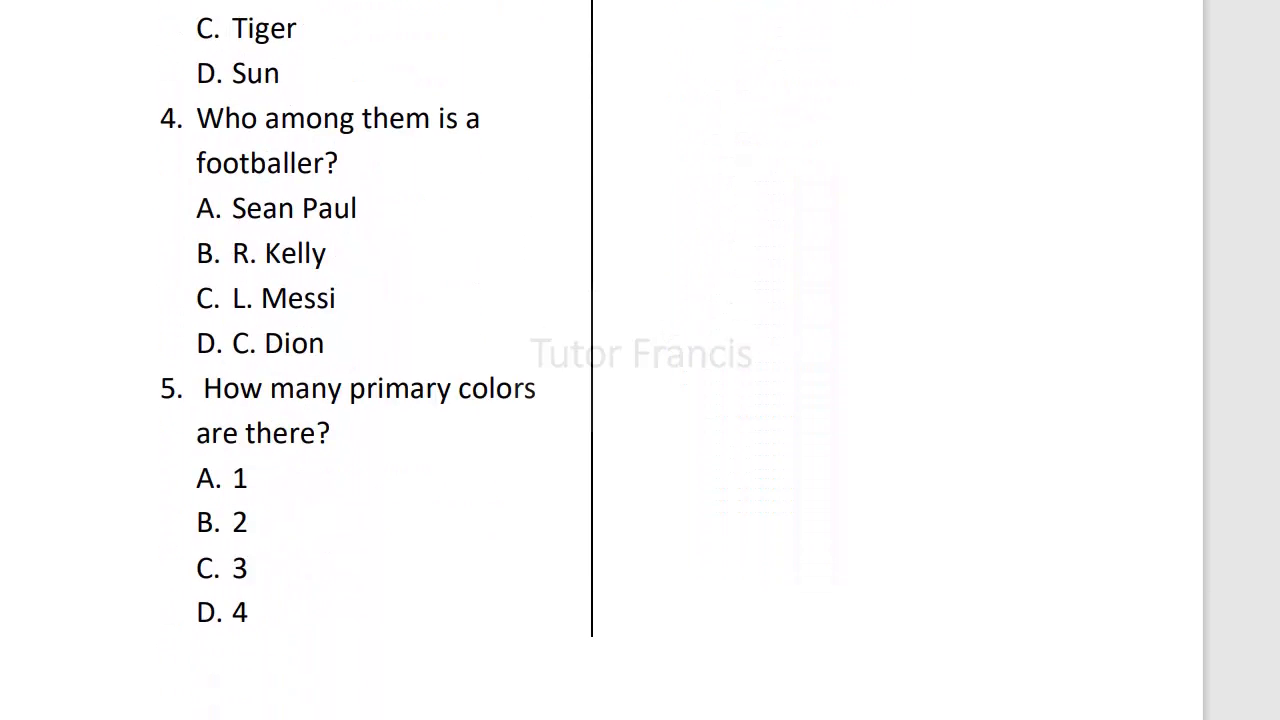
Scroll up and down through the finished two-column sample quiz to review it
scroll(640, 400, "up", 10)
scroll(640, 400, "down", 3)
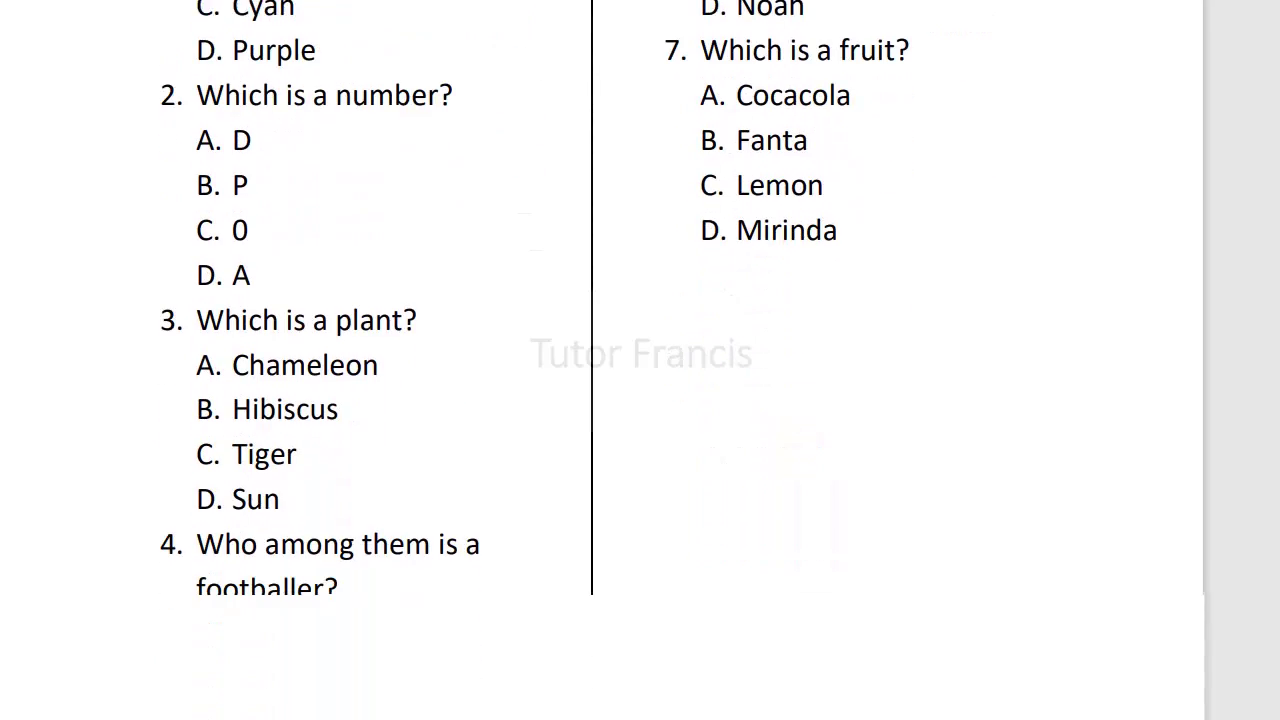
scroll(640, 400, "up", 2)
scroll(640, 400, "down", 3)
scroll(640, 400, "down", 1)
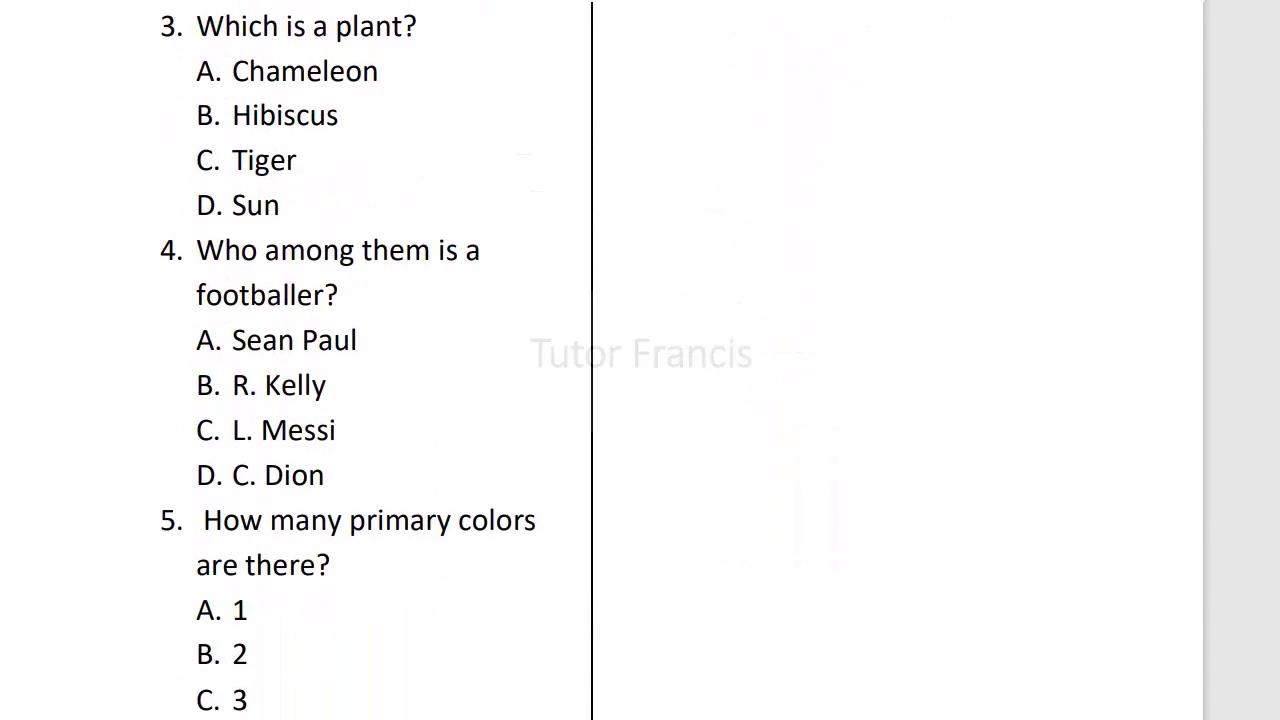
scroll(640, 400, "up", 6)
scroll(640, 400, "down", 5)
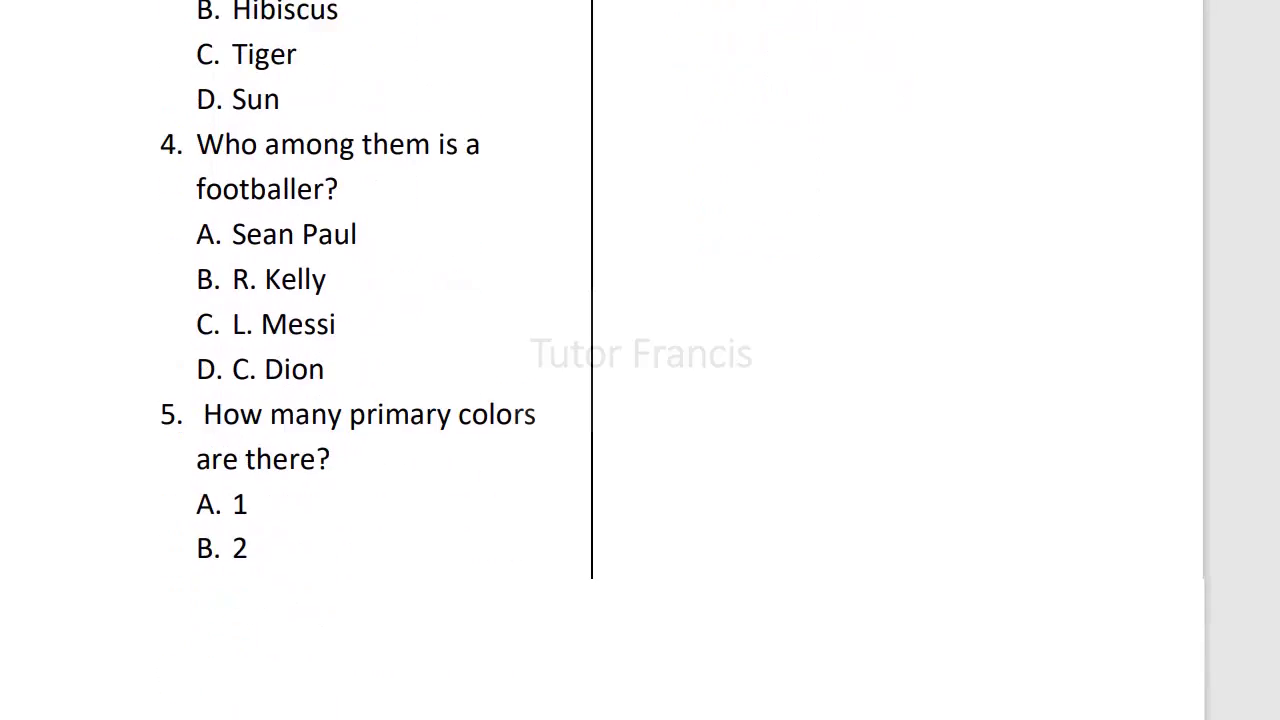
scroll(640, 400, "up", 8)
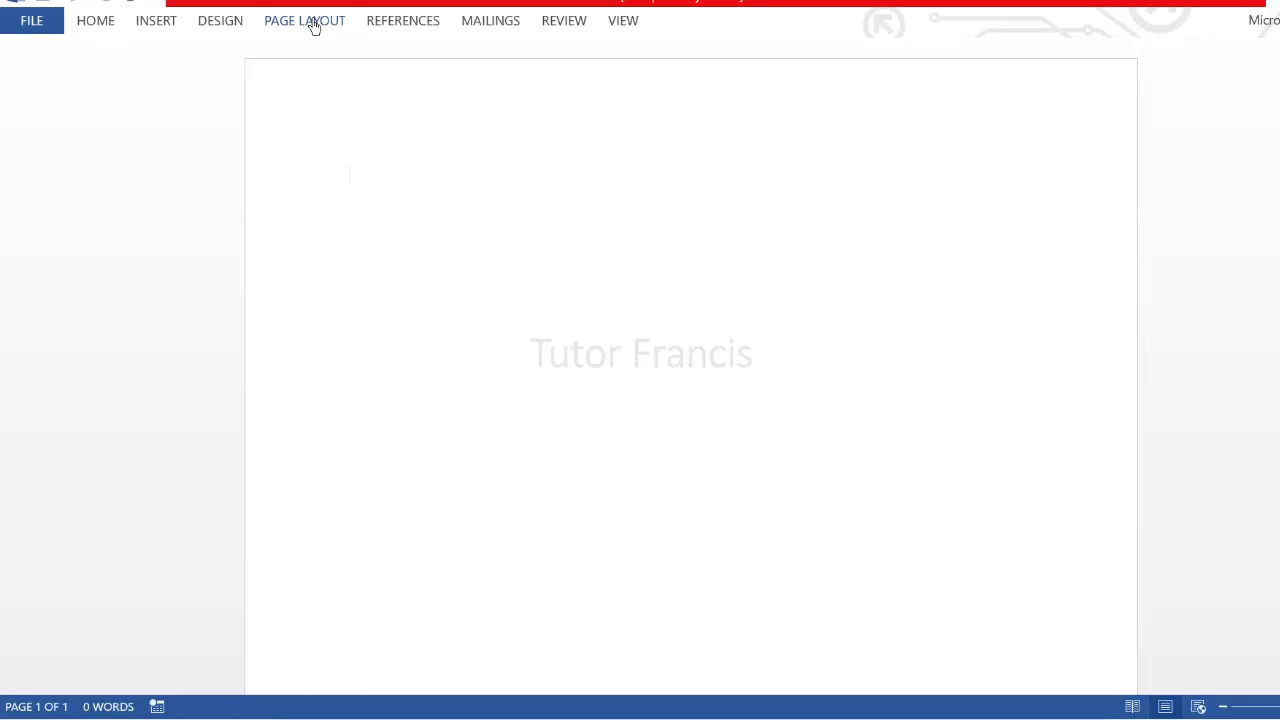
Bring up the Columns dialog via Page Layout > Columns > More Columns
left_click(313, 22)
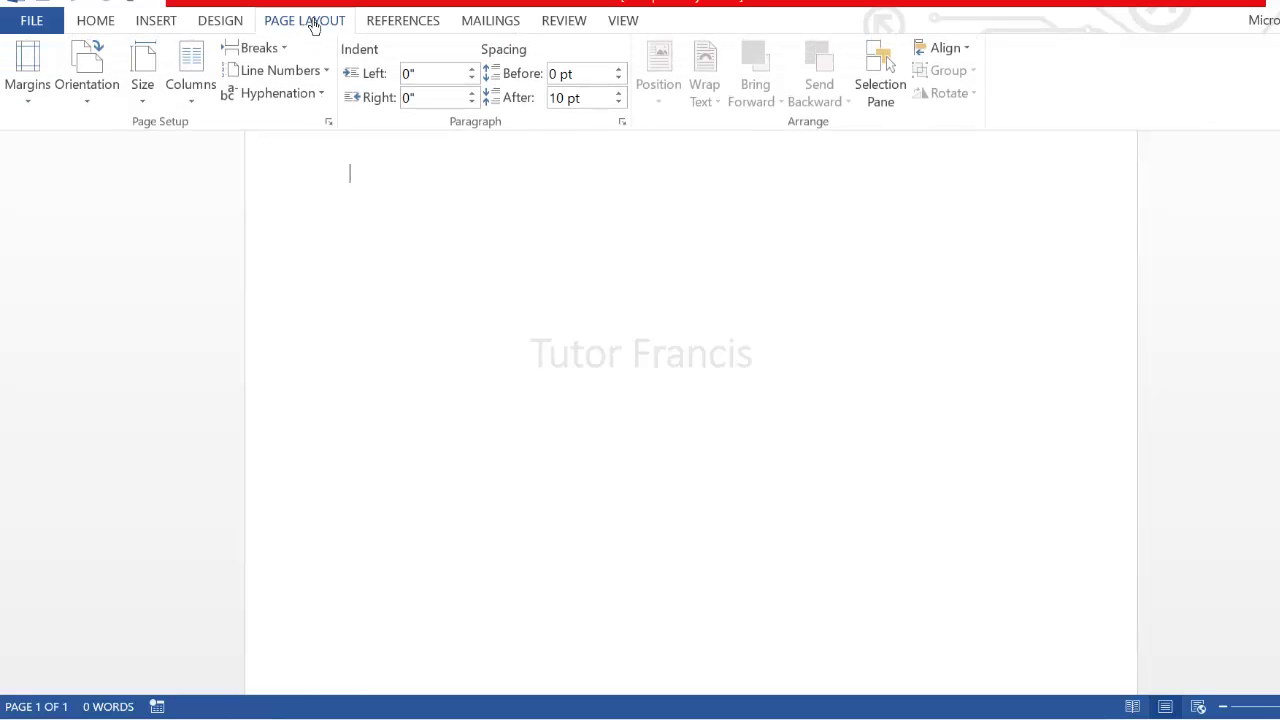
left_click(193, 98)
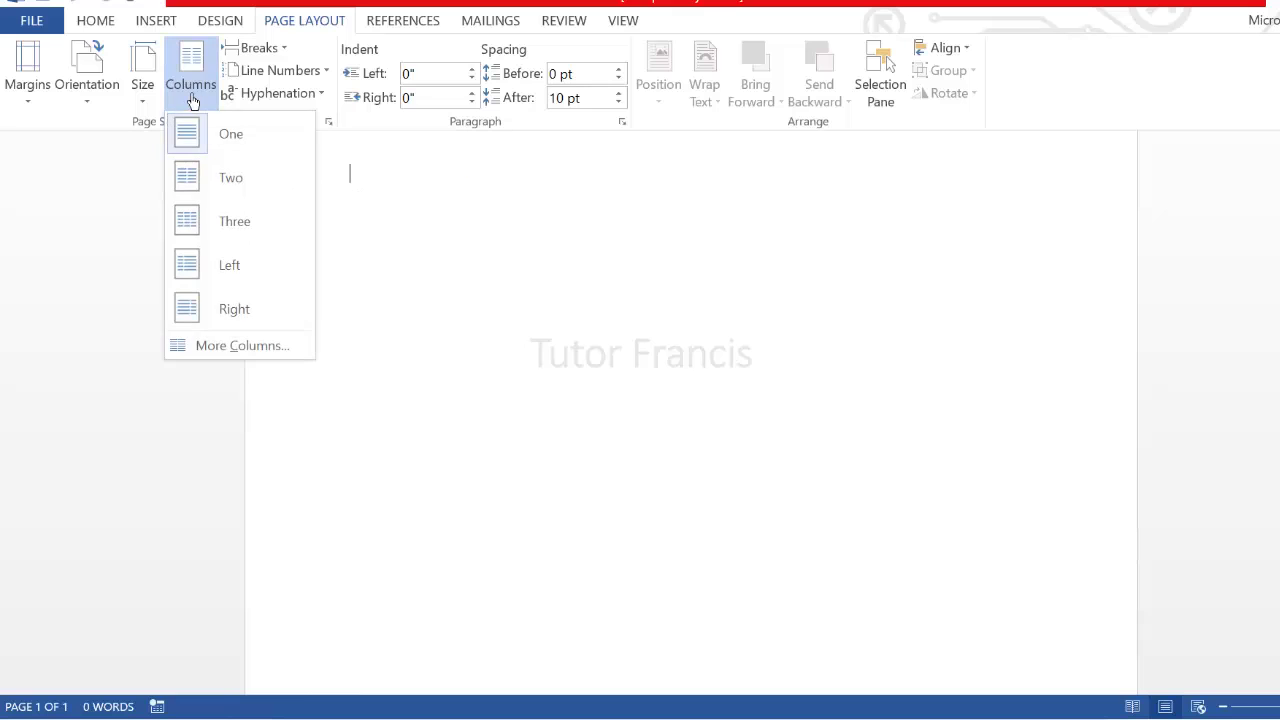
left_click(230, 346)
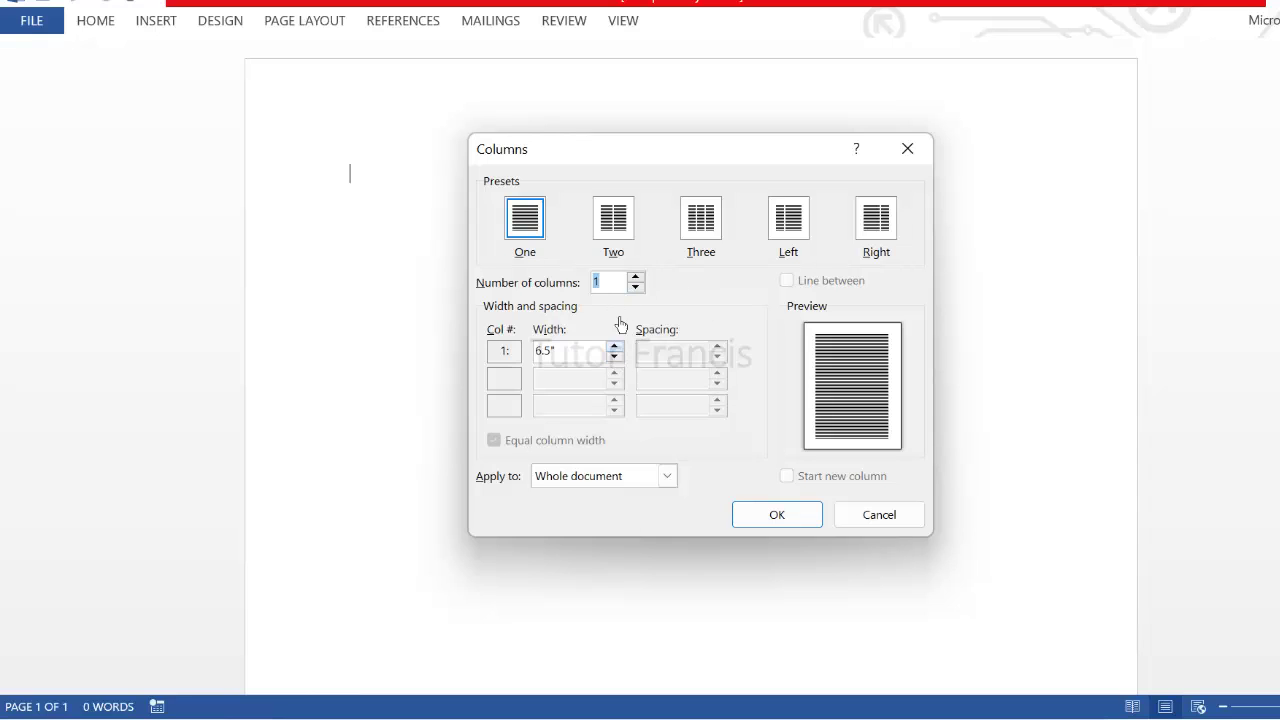
Apply the Two-column preset with Line between enabled
left_click(614, 231)
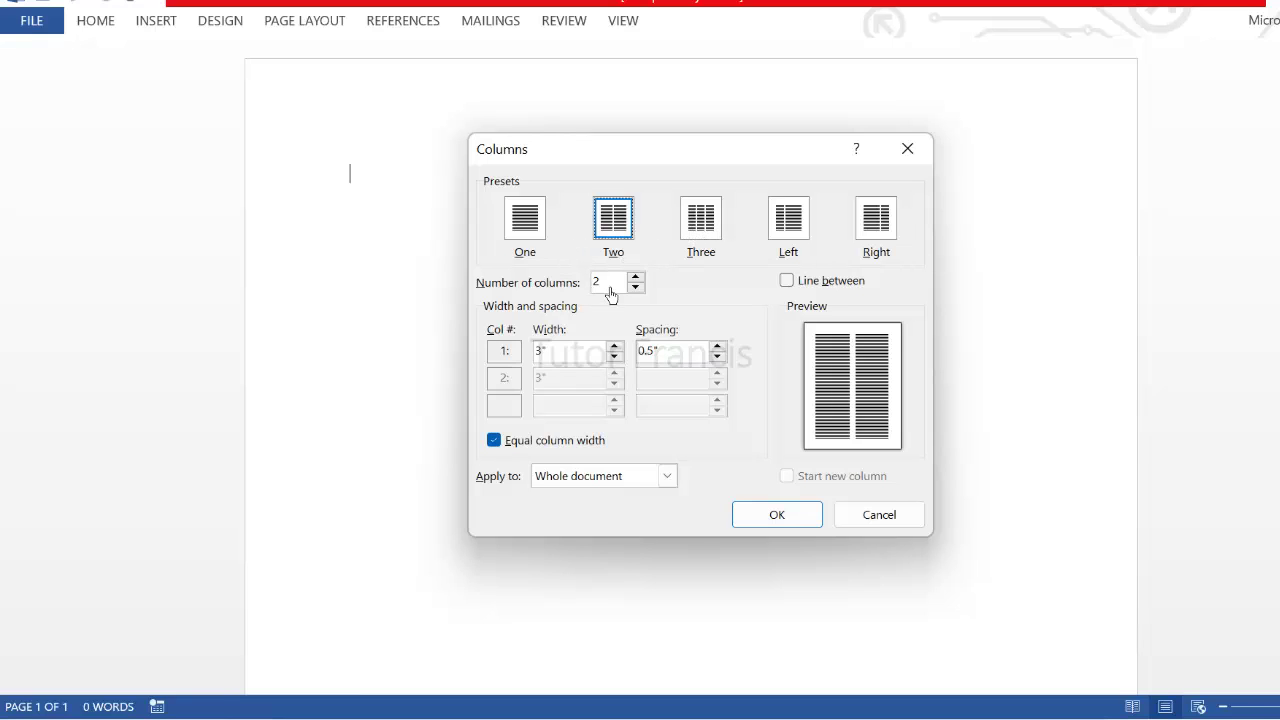
left_click(786, 281)
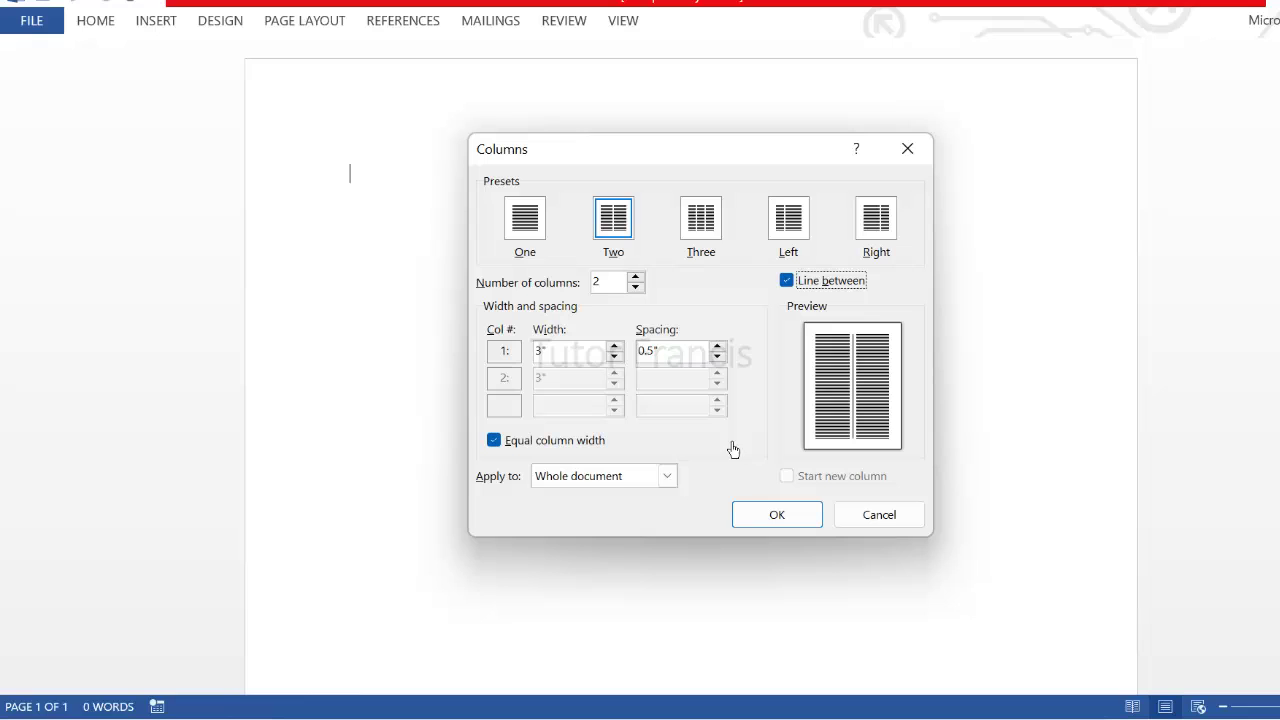
left_click(778, 516)
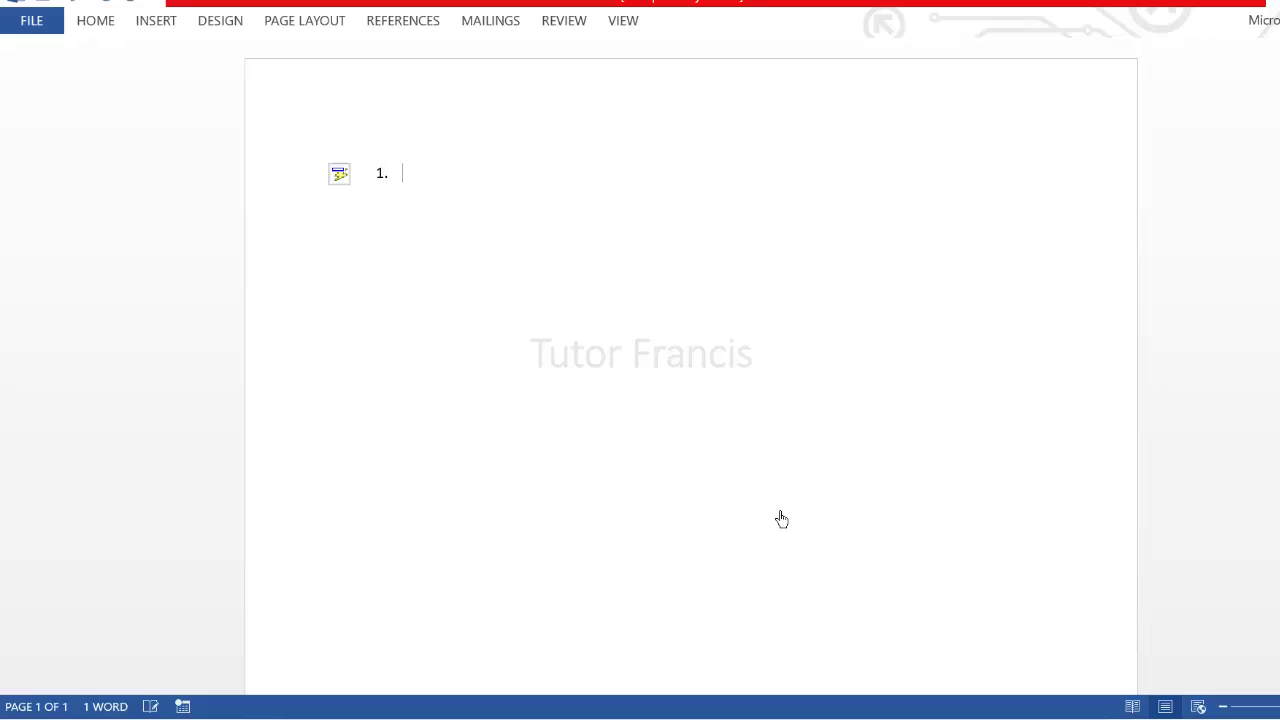
Type question 1, 'Which of the following is a primary color?', with options Red, Orange, Cyan, Purple
type("Which of the following is a")
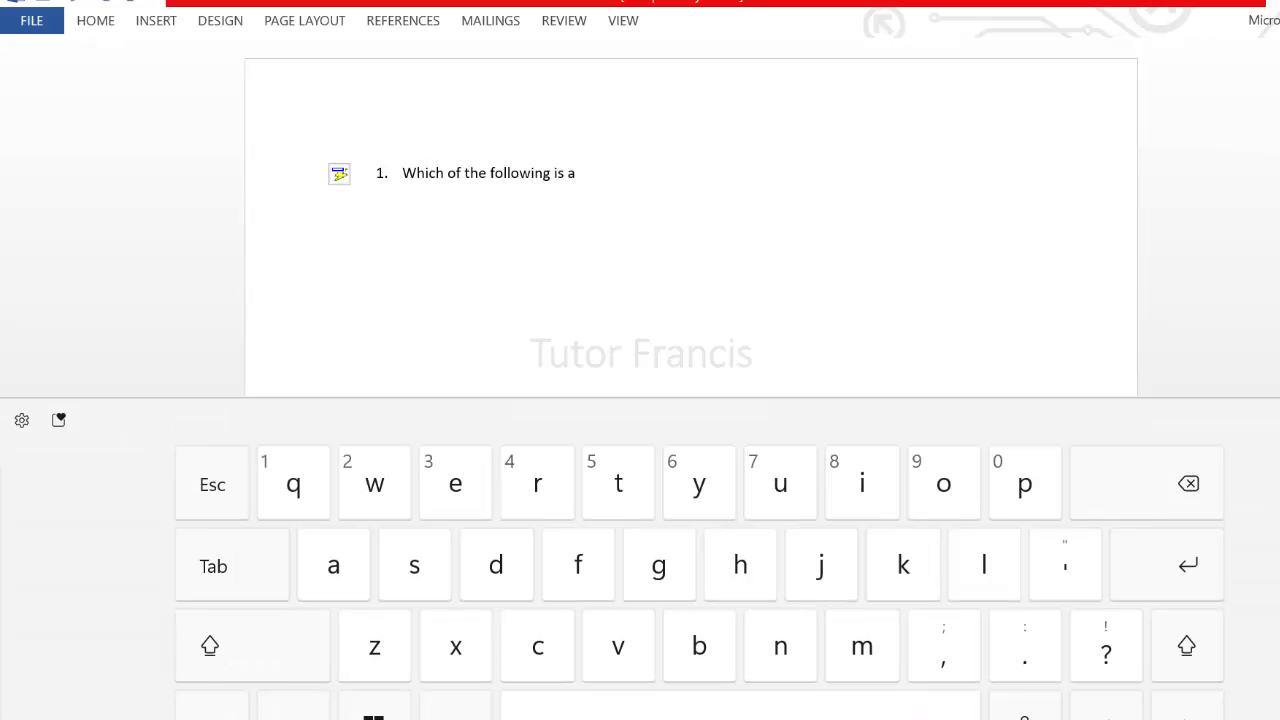
type(" pr")
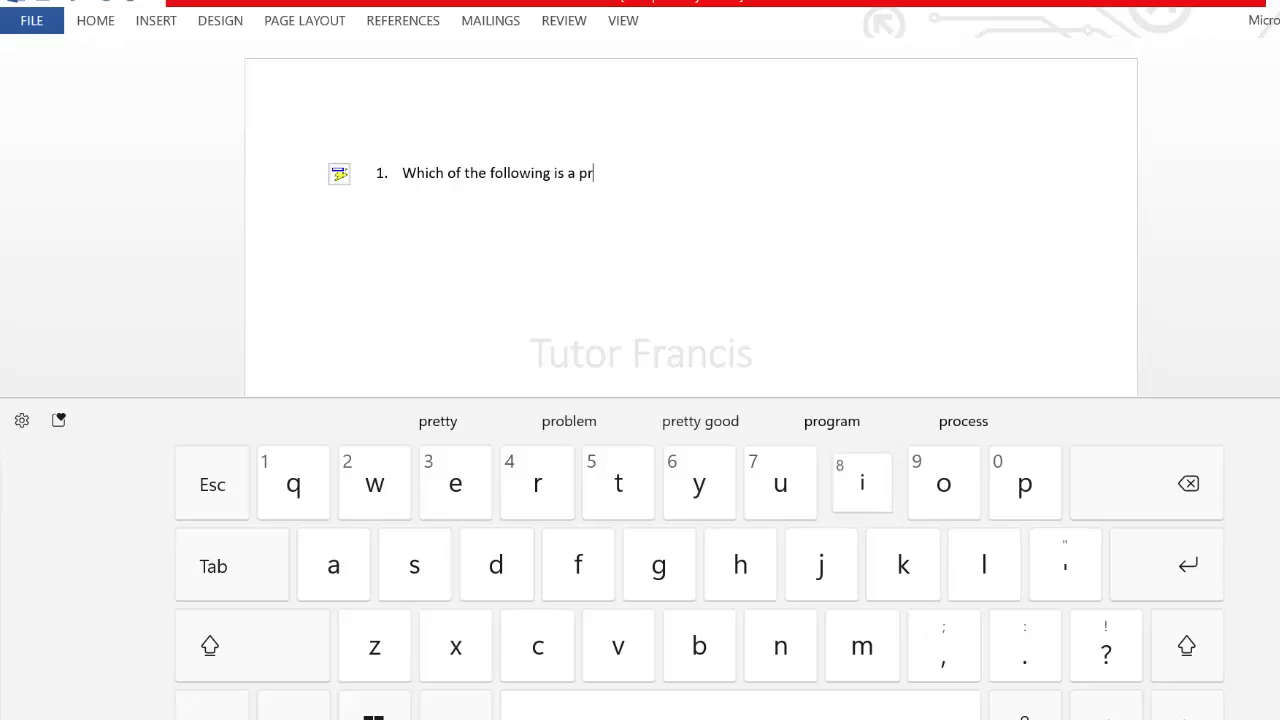
type("imary color ?")
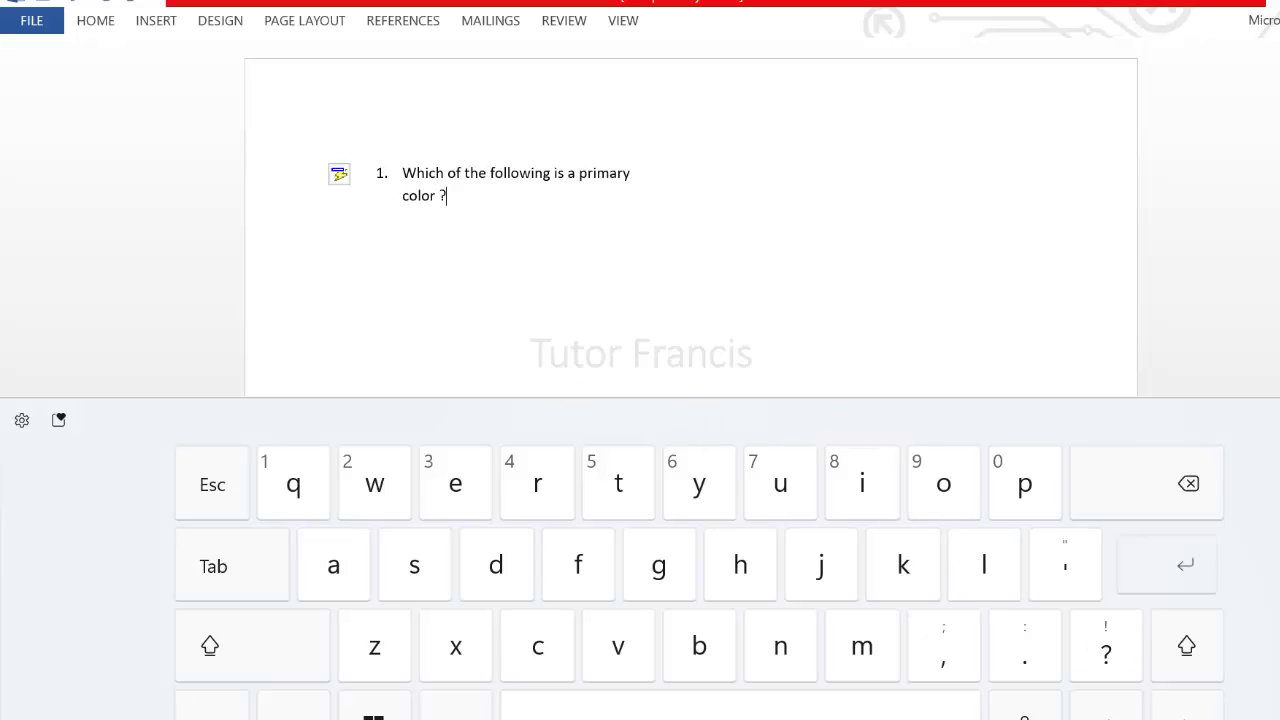
key("Return")
type("A. ")
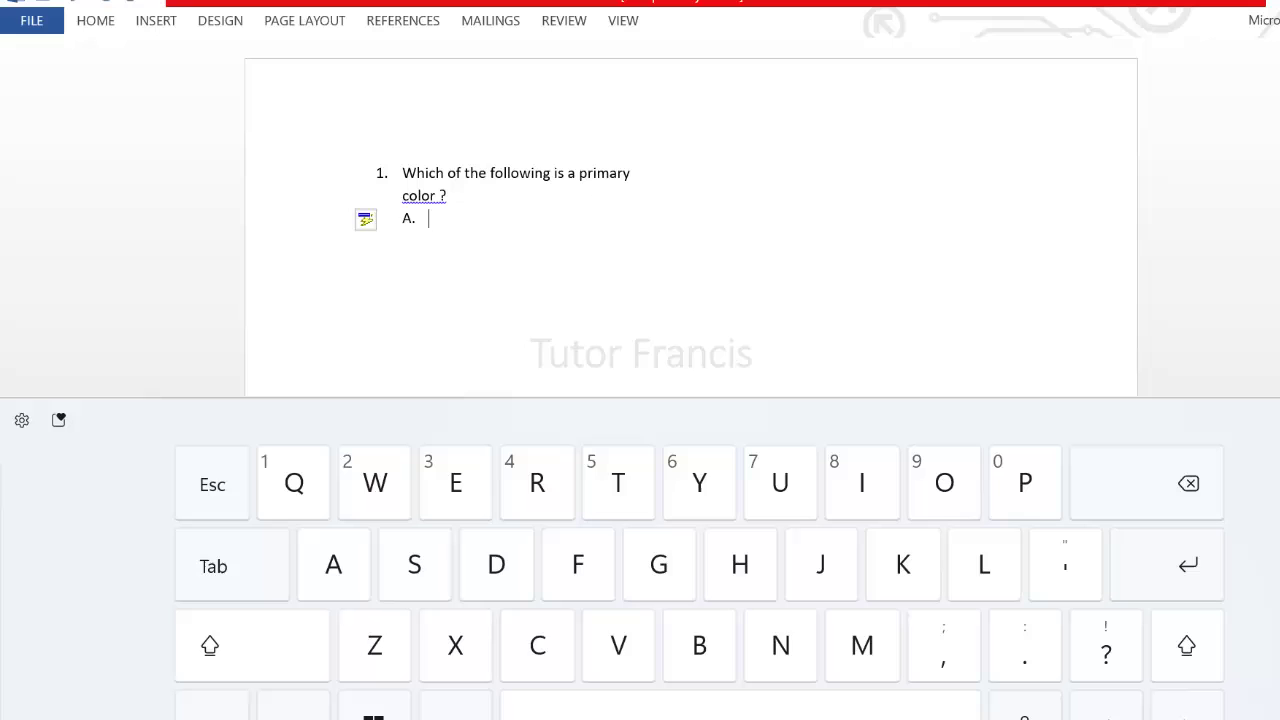
type("Red")
key("Return")
type("Orange")
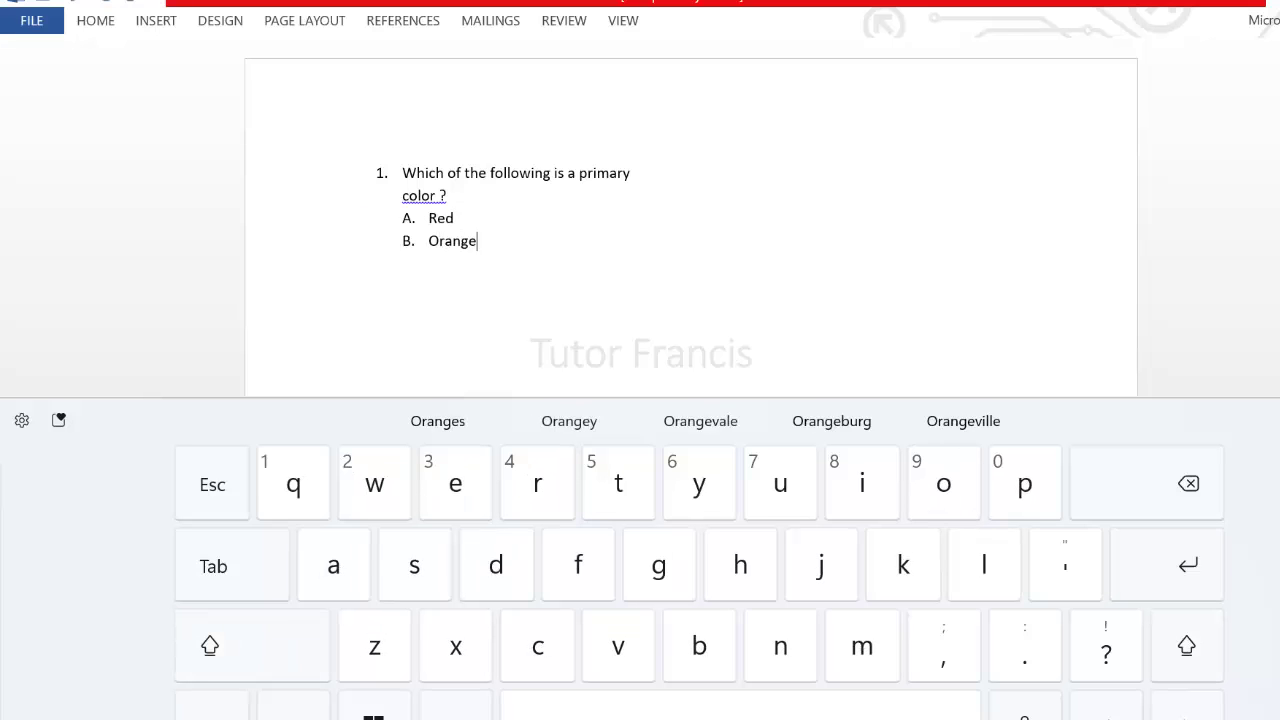
key("Return")
type("Cyan")
key("Return")
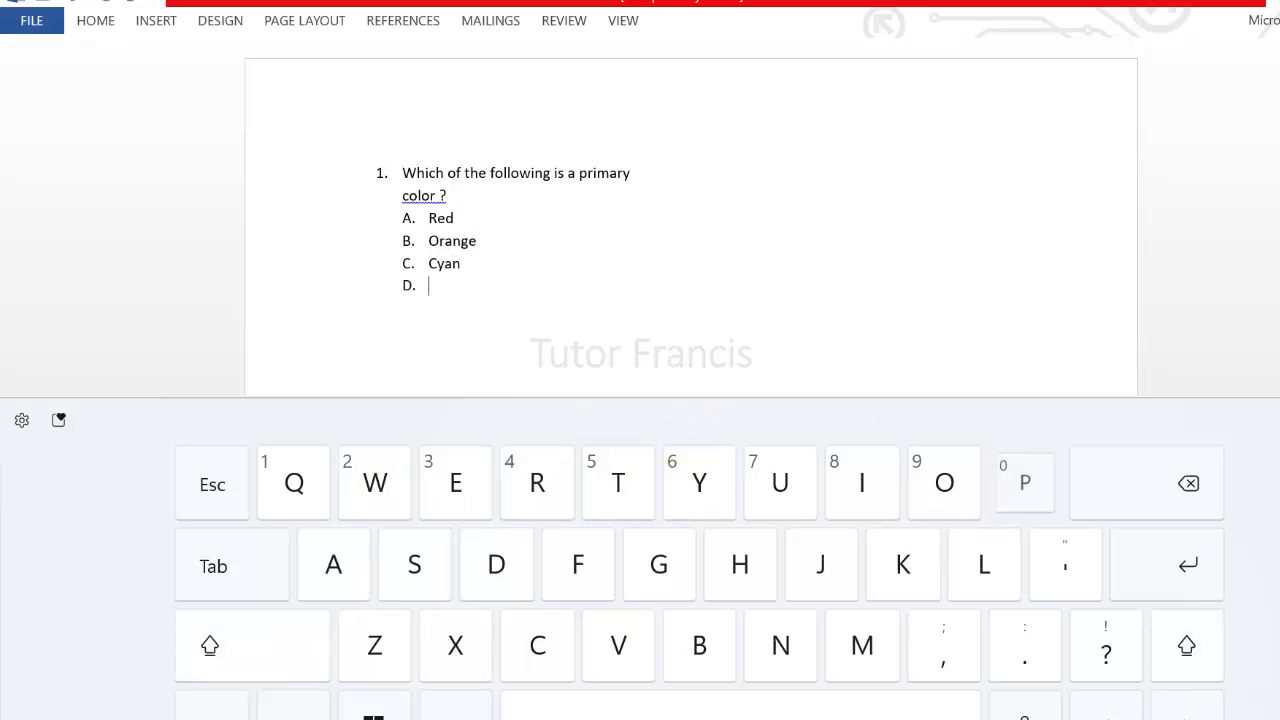
type("Purple")
key("Return")
key("BackSpace")
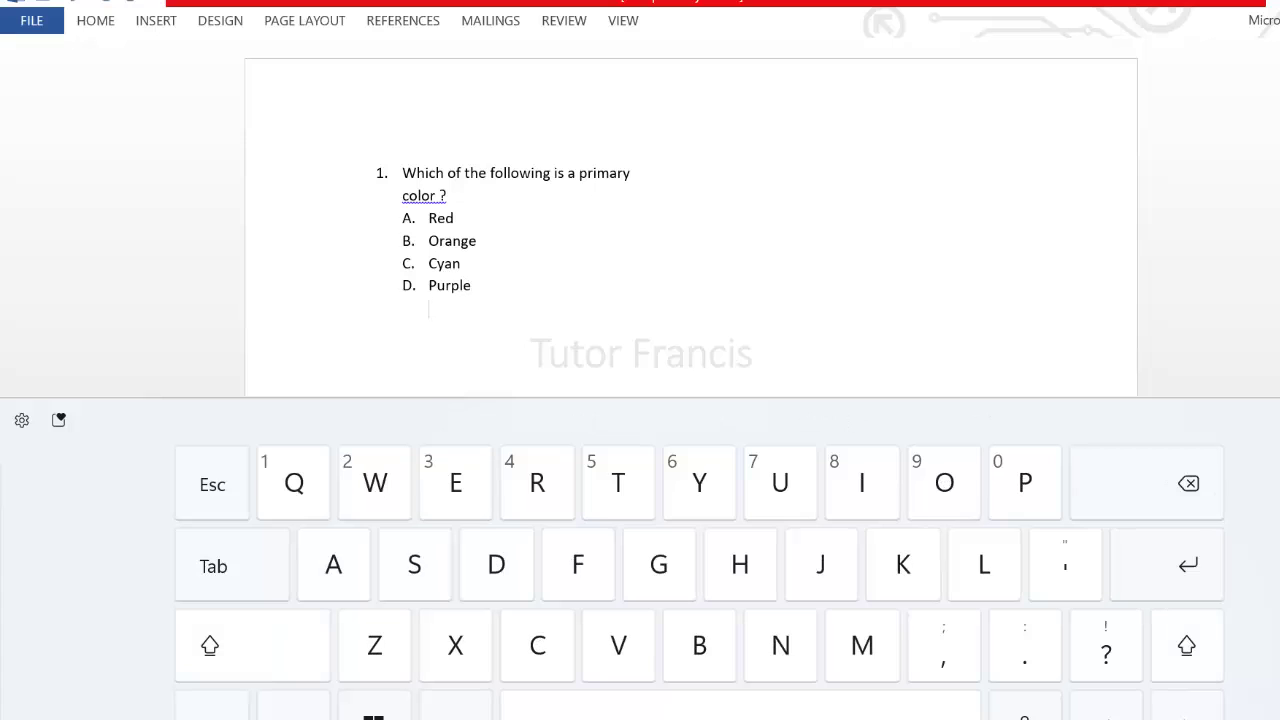
Add question 2, 'Which is a number?', with options D, P, 0, A
type("2. Which is a number?")
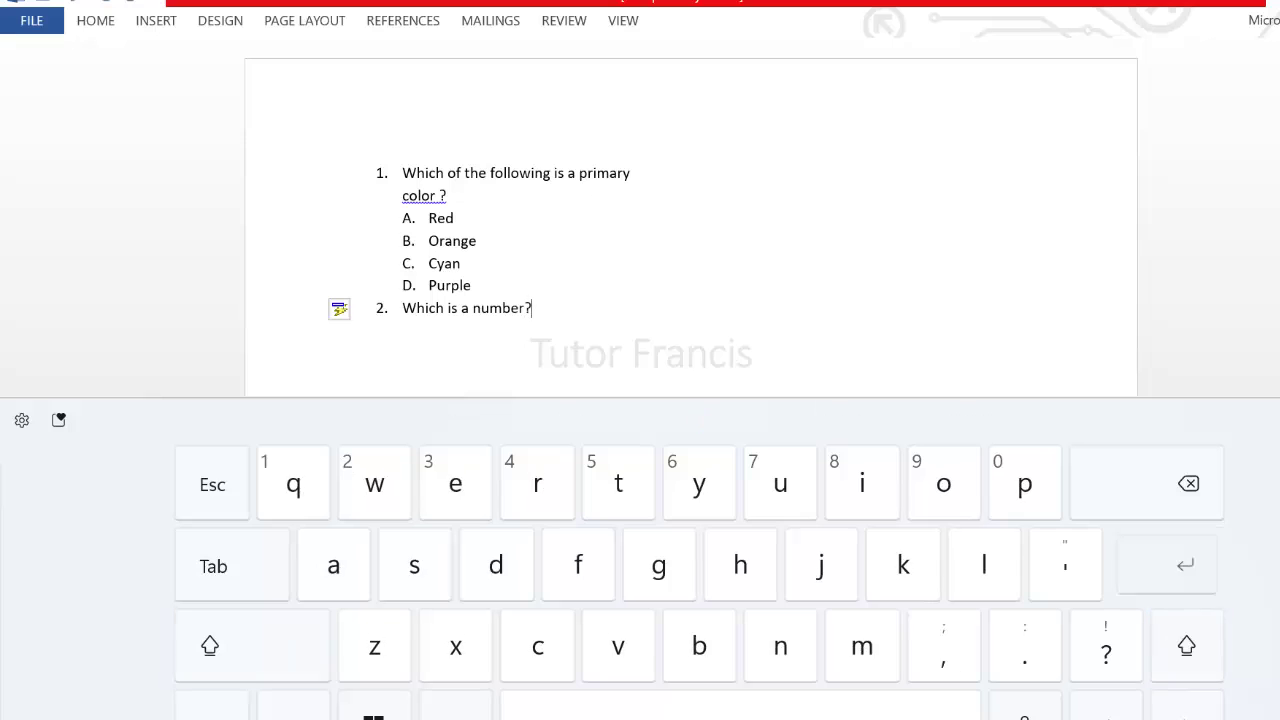
key("Return")
type("A.")
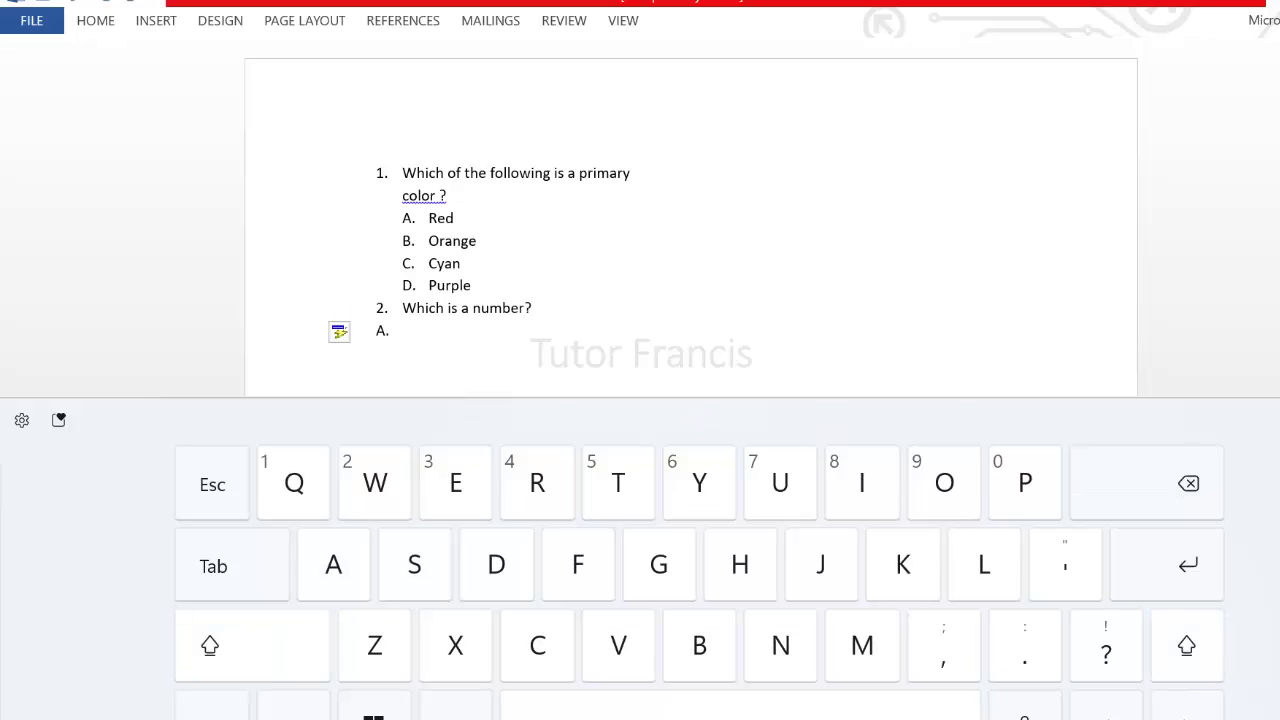
key("BackSpace")
key("BackSpace")
type("A. ")
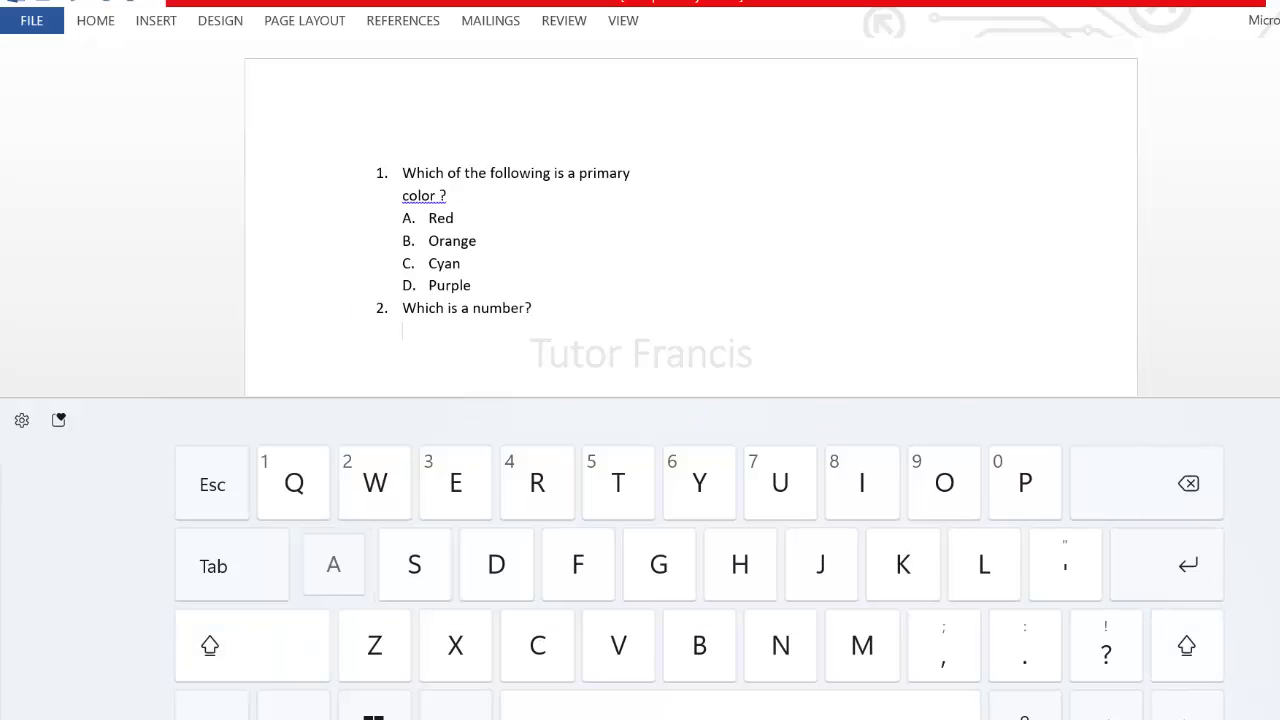
type("D")
key("Return")
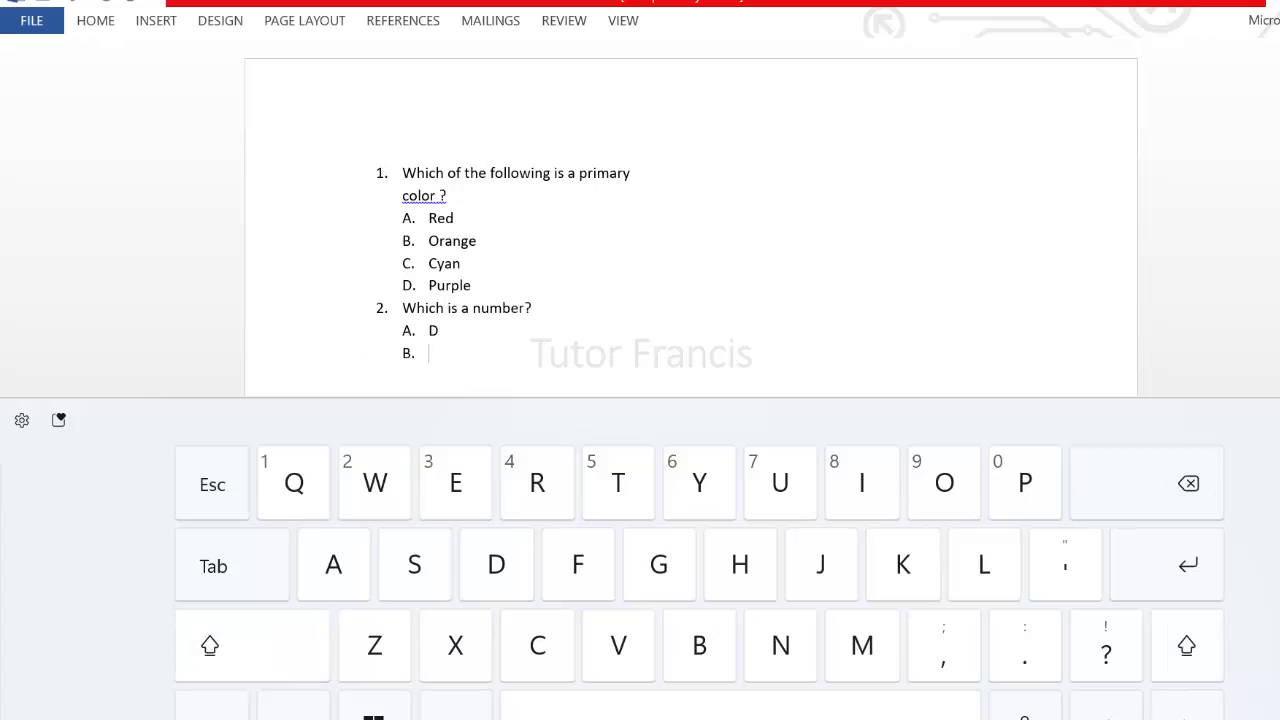
type("0")
key("Return")
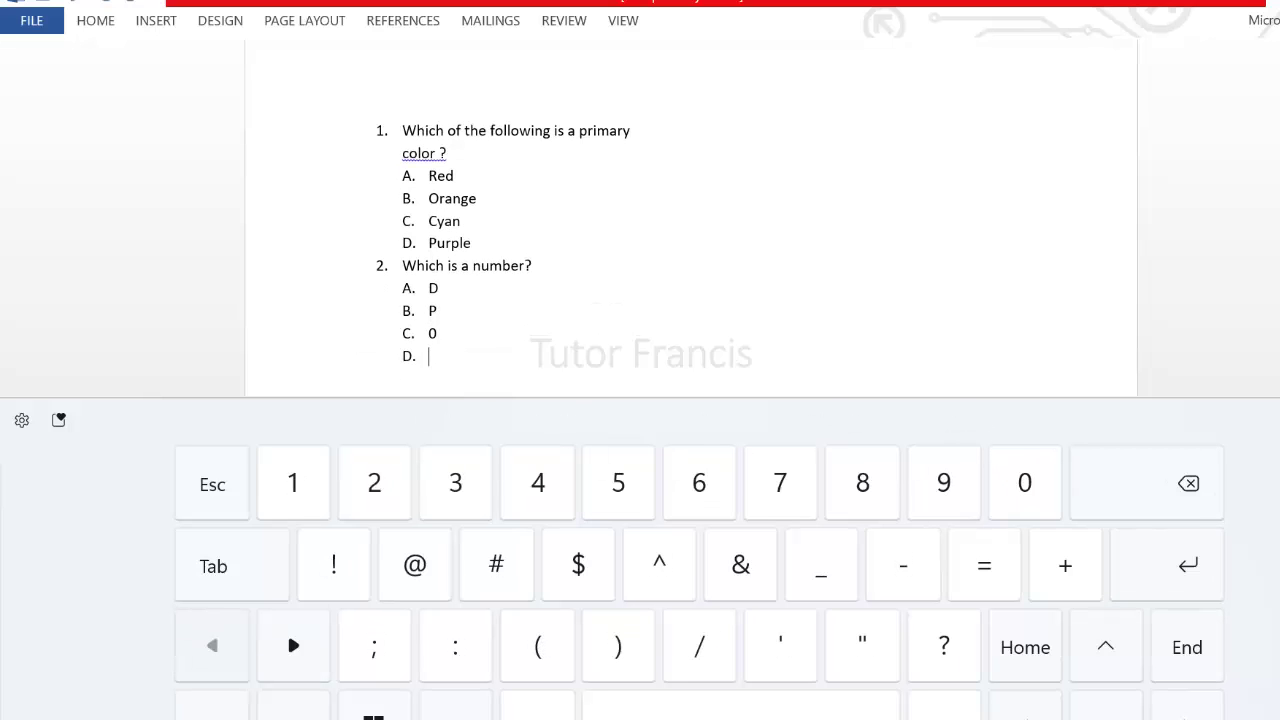
type("A")
key("Return")
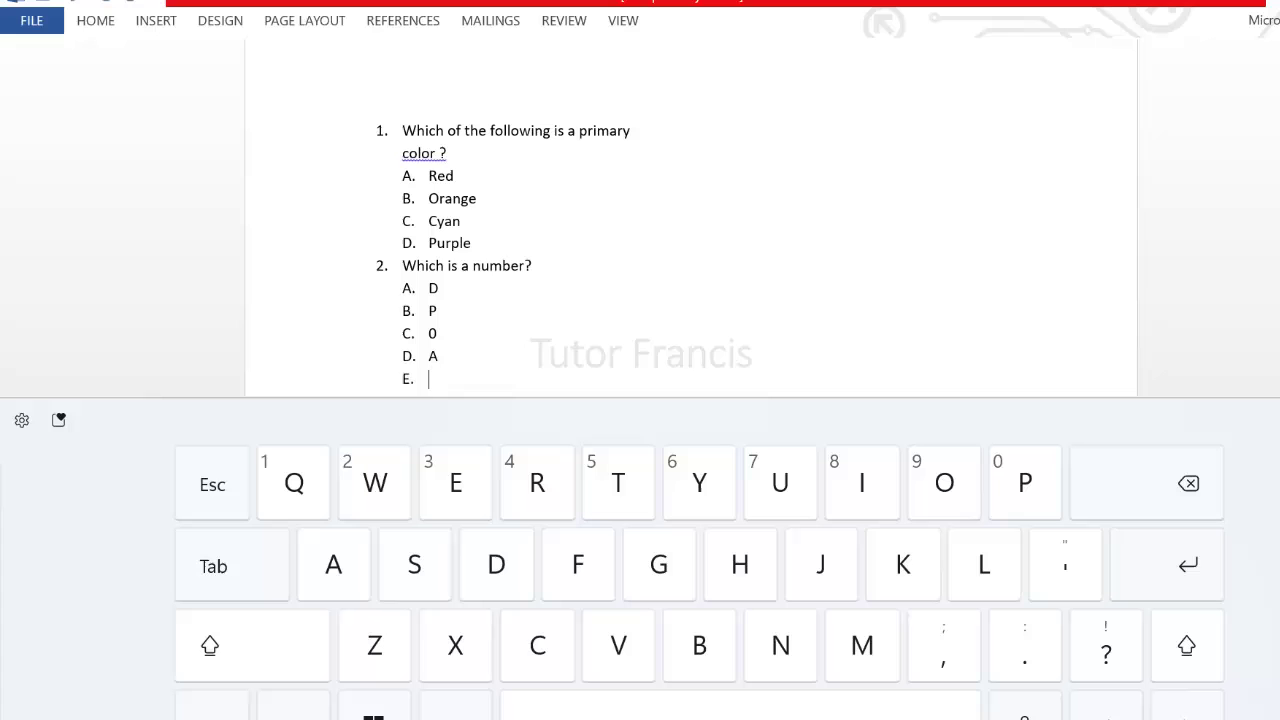
Type question 3, 'Which is a plant?', with option A. Chameleon
type("3. ")
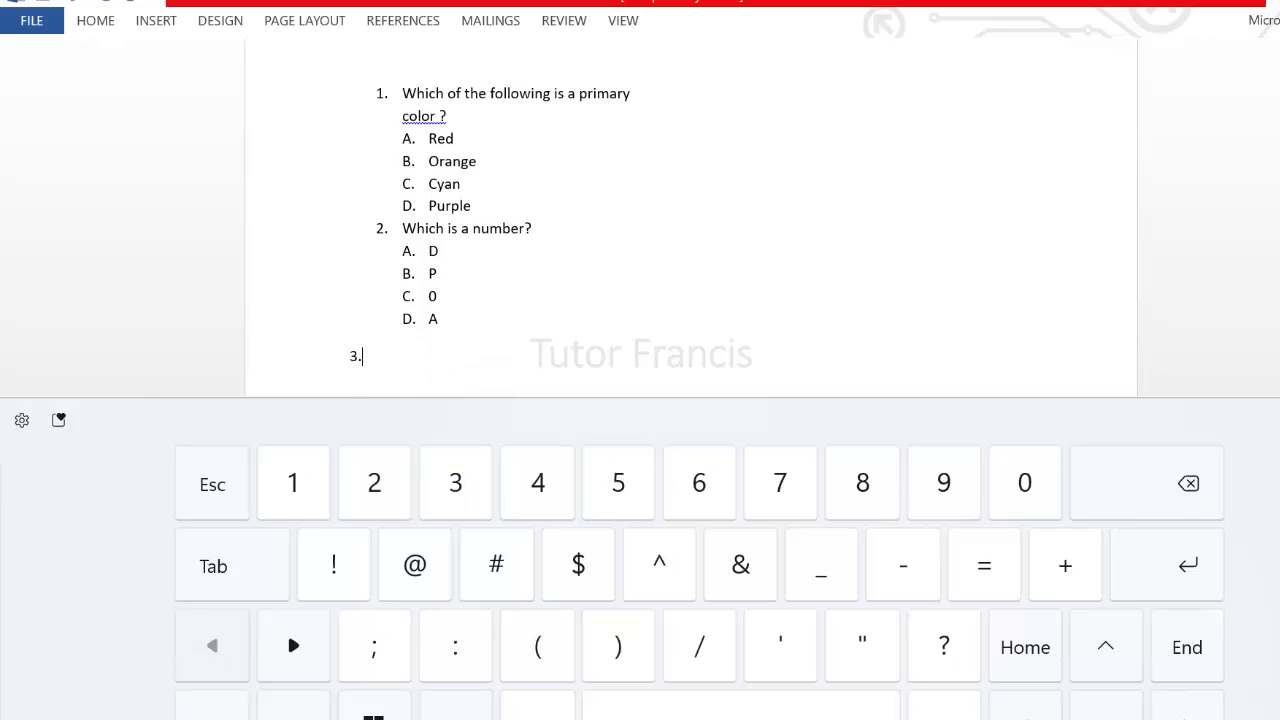
type("Which is")
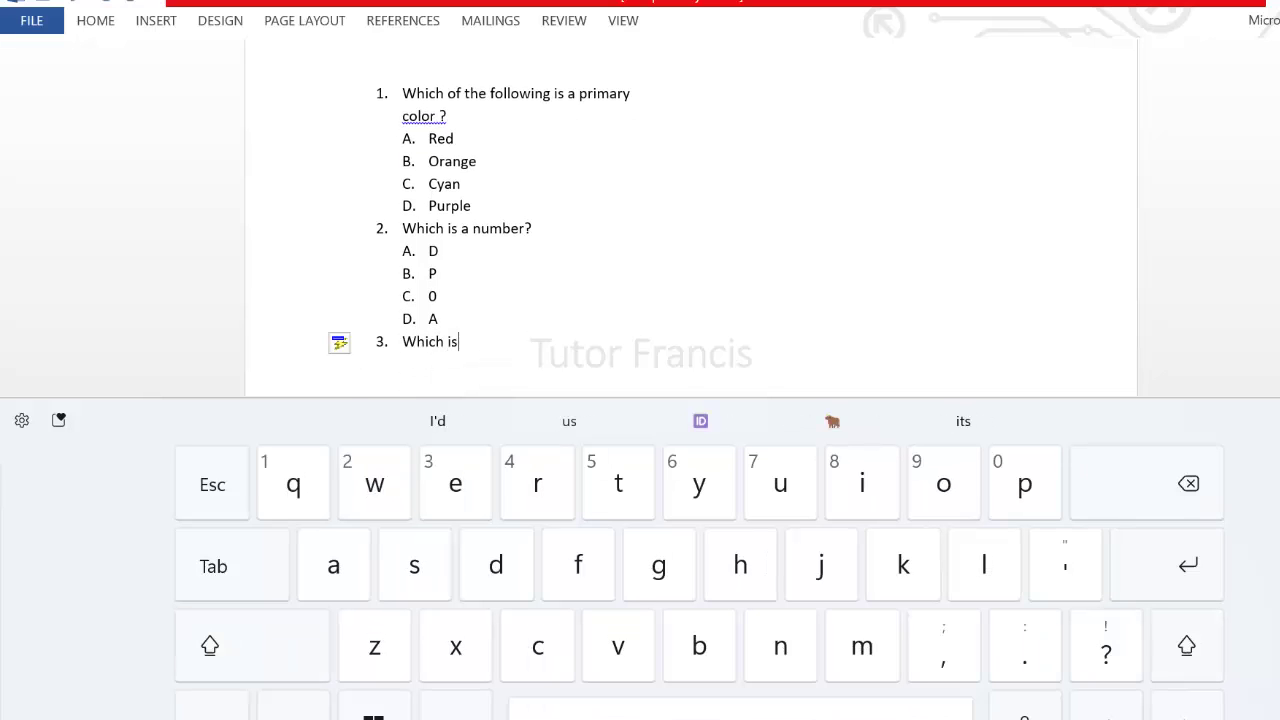
type(" a plant?")
key("Return")
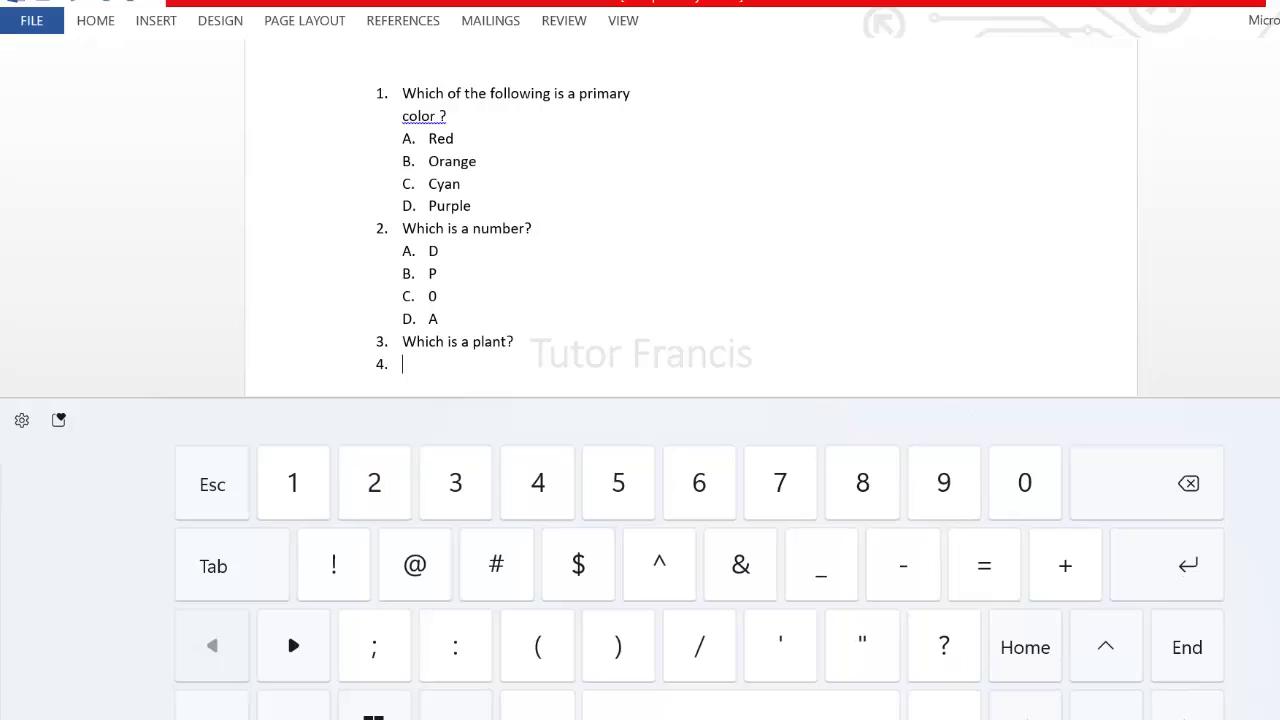
key("BackSpace")
type("A.")
left_click(212, 705)
left_click(212, 705)
type("Chameleon")
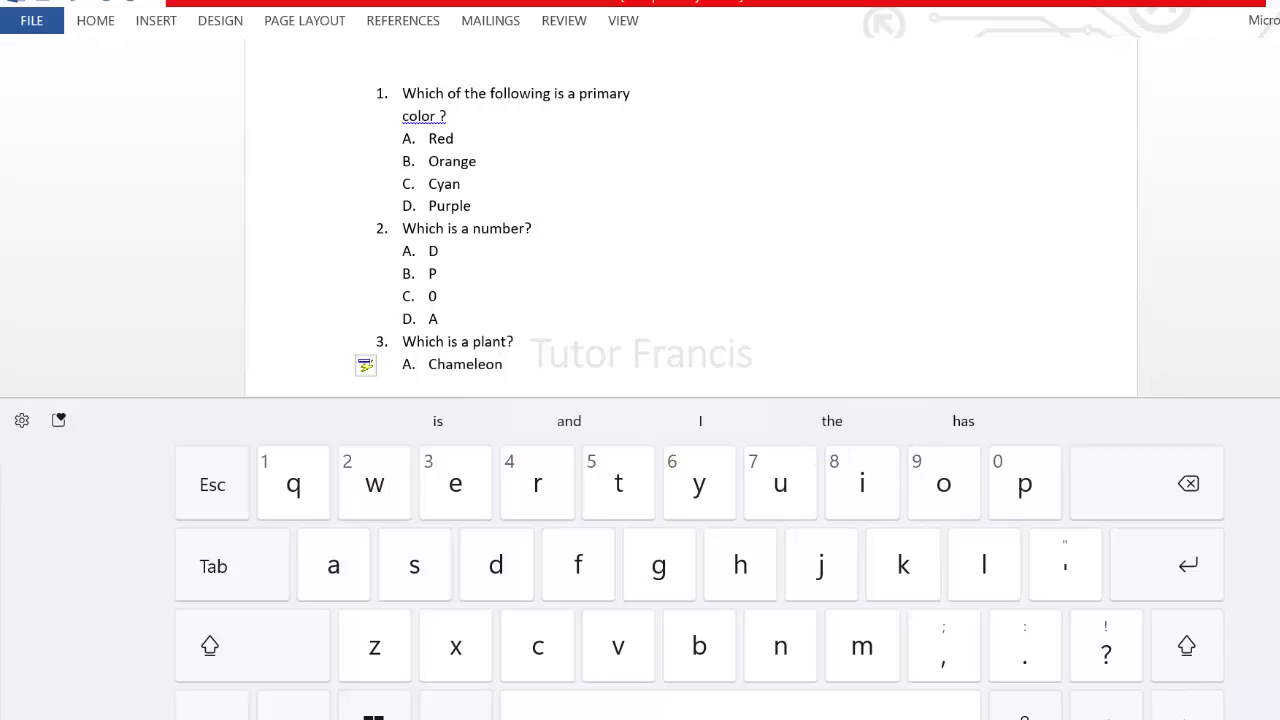
key("Return")
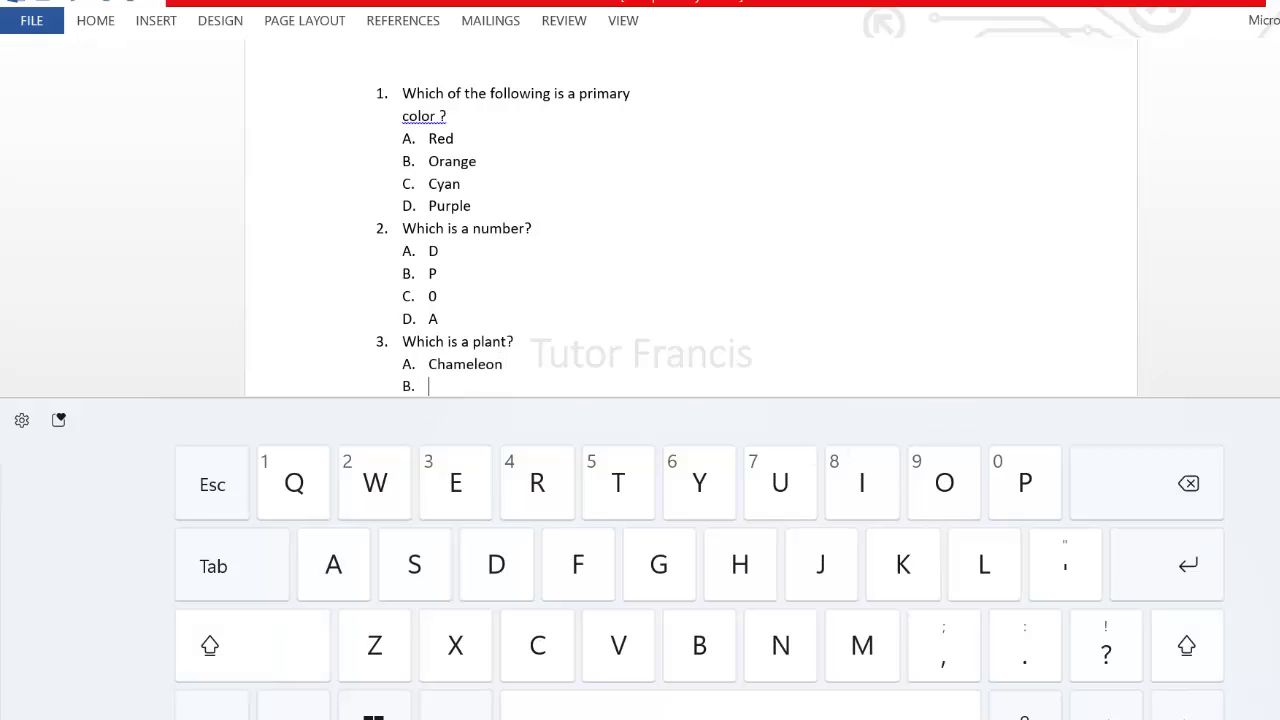
Add options Hibiscus (correcting the misspelling), Tiger and Sun to question 3
type("P")
key("BackSpace")
type("Habiscus")
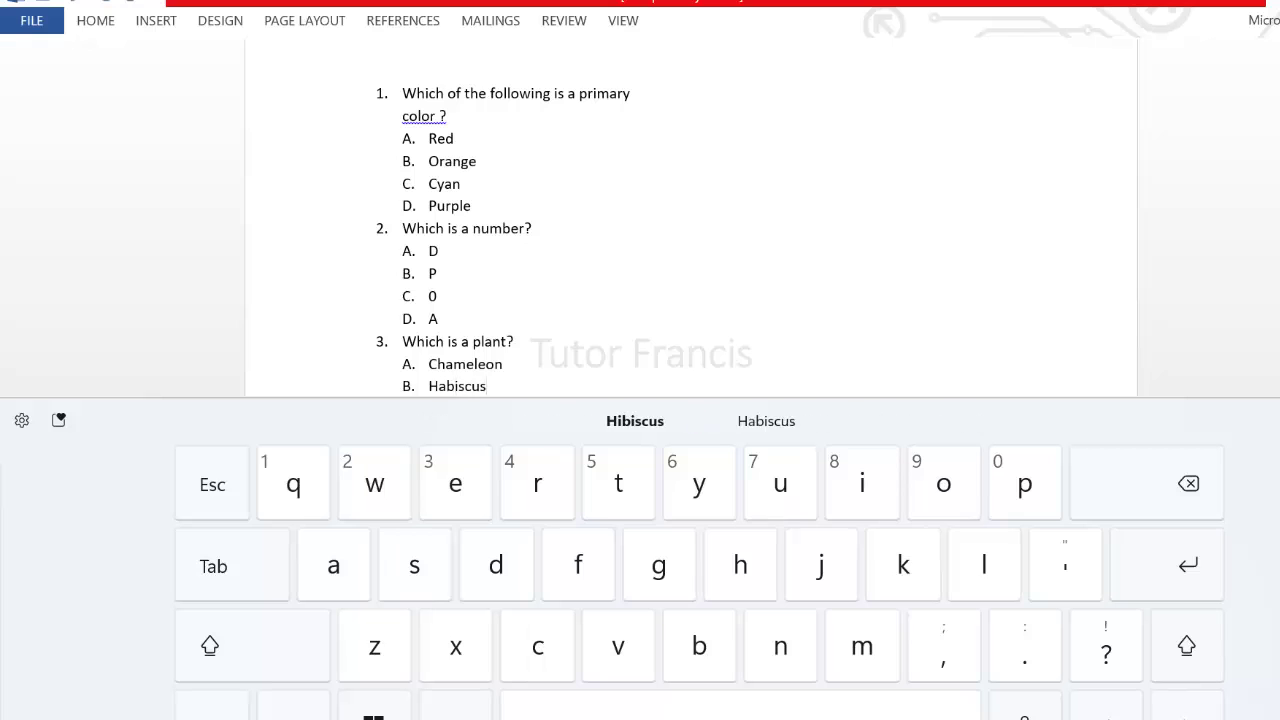
key("Return")
left_click(470, 334)
left_click(701, 420)
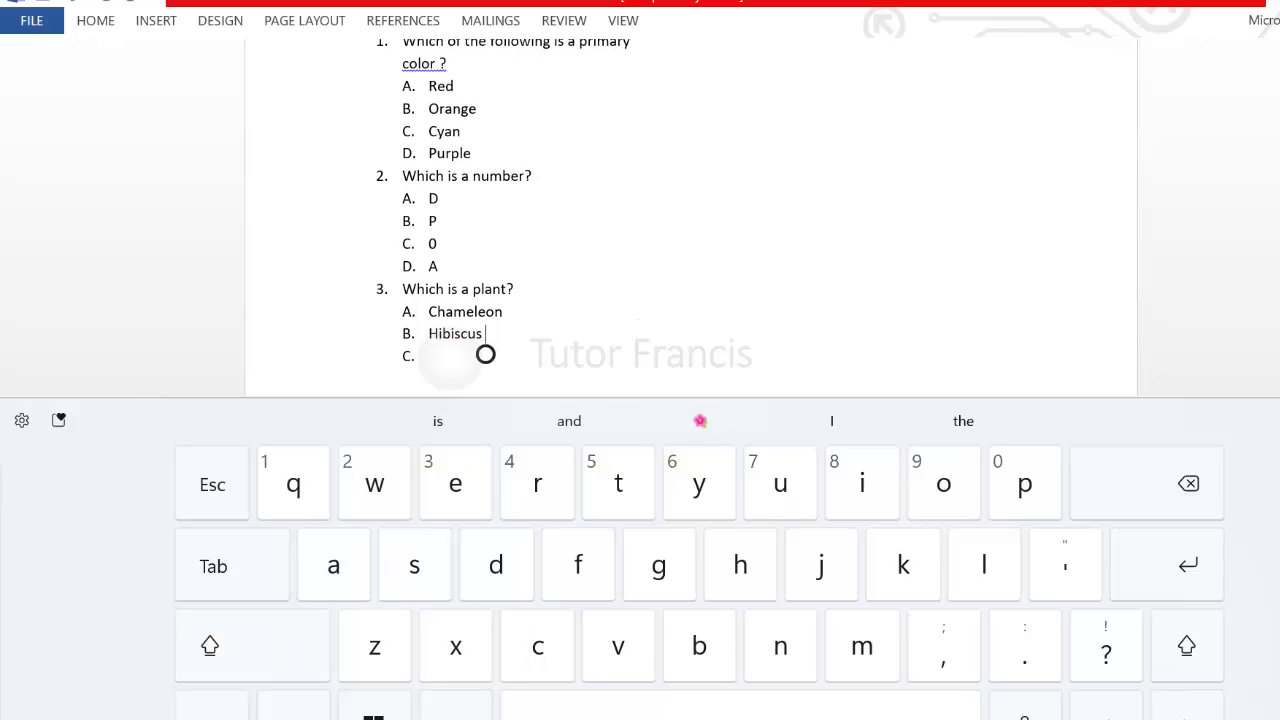
left_click(428, 377)
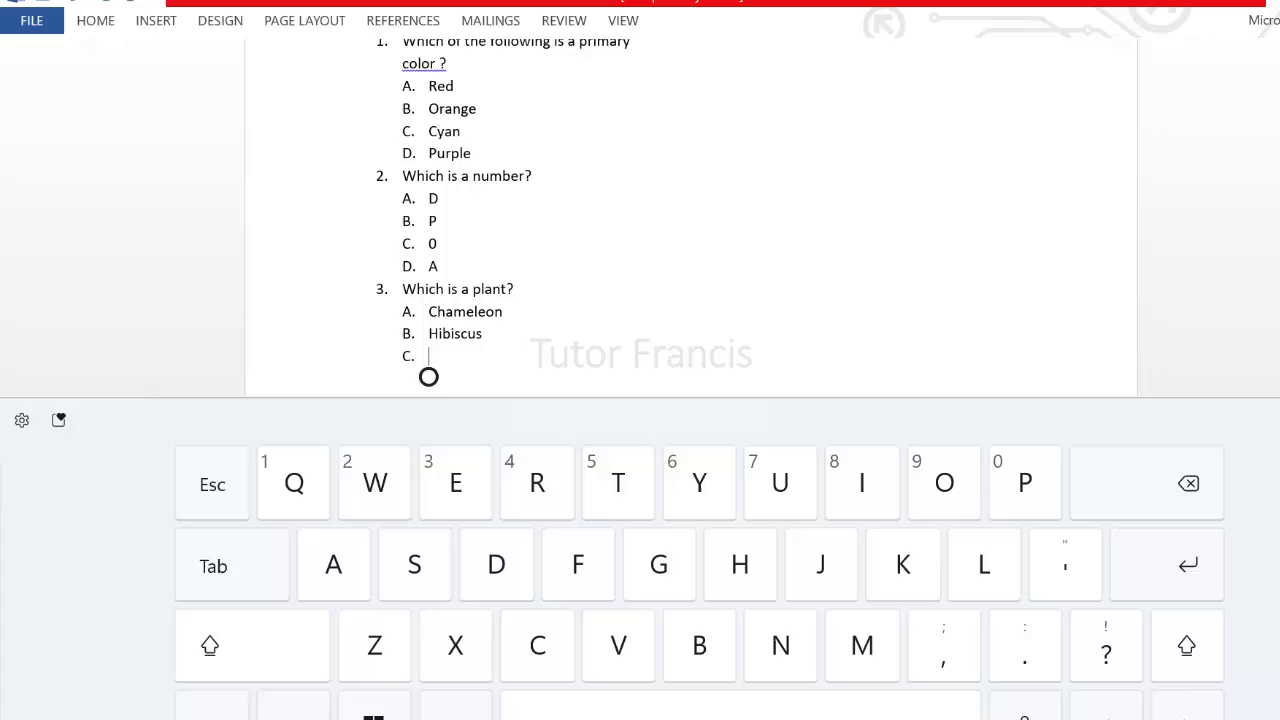
type("Tiger")
key("Return")
type("Sun")
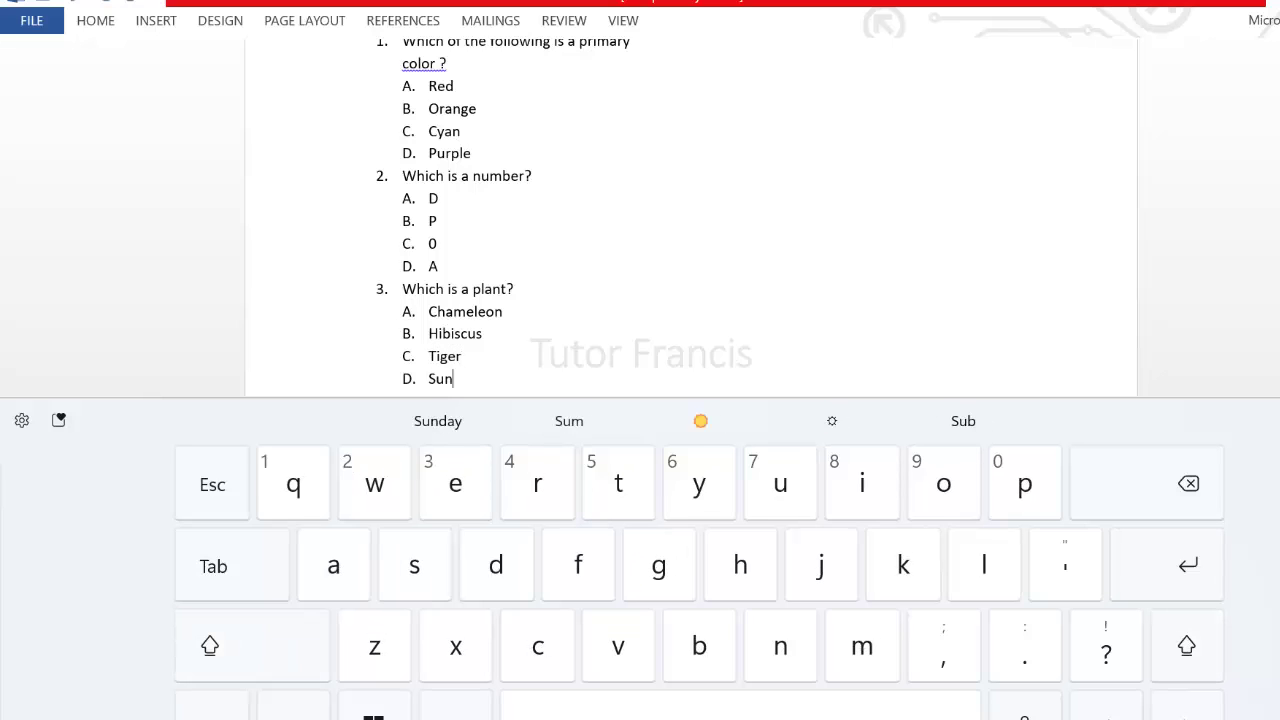
key("Return")
key("BackSpace")
Type question 4, 'Who among them is a footballer?'
left_click(212, 708)
type("4. ")
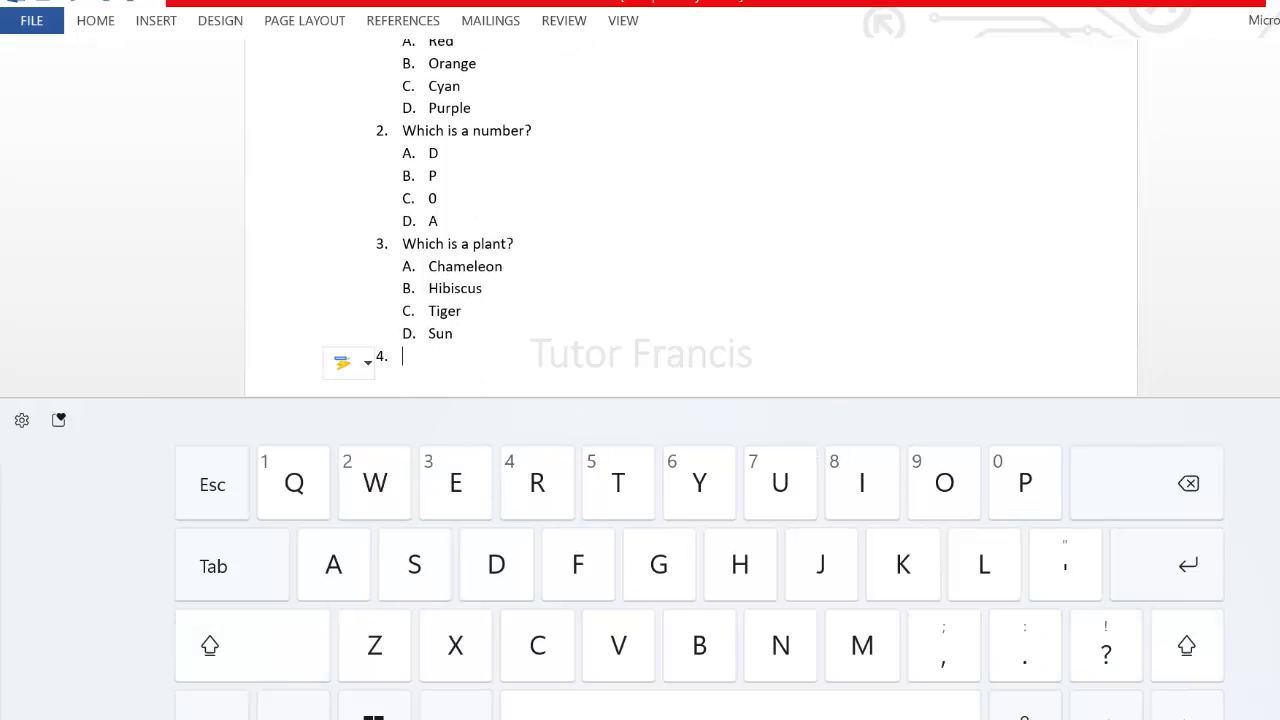
type("Who am")
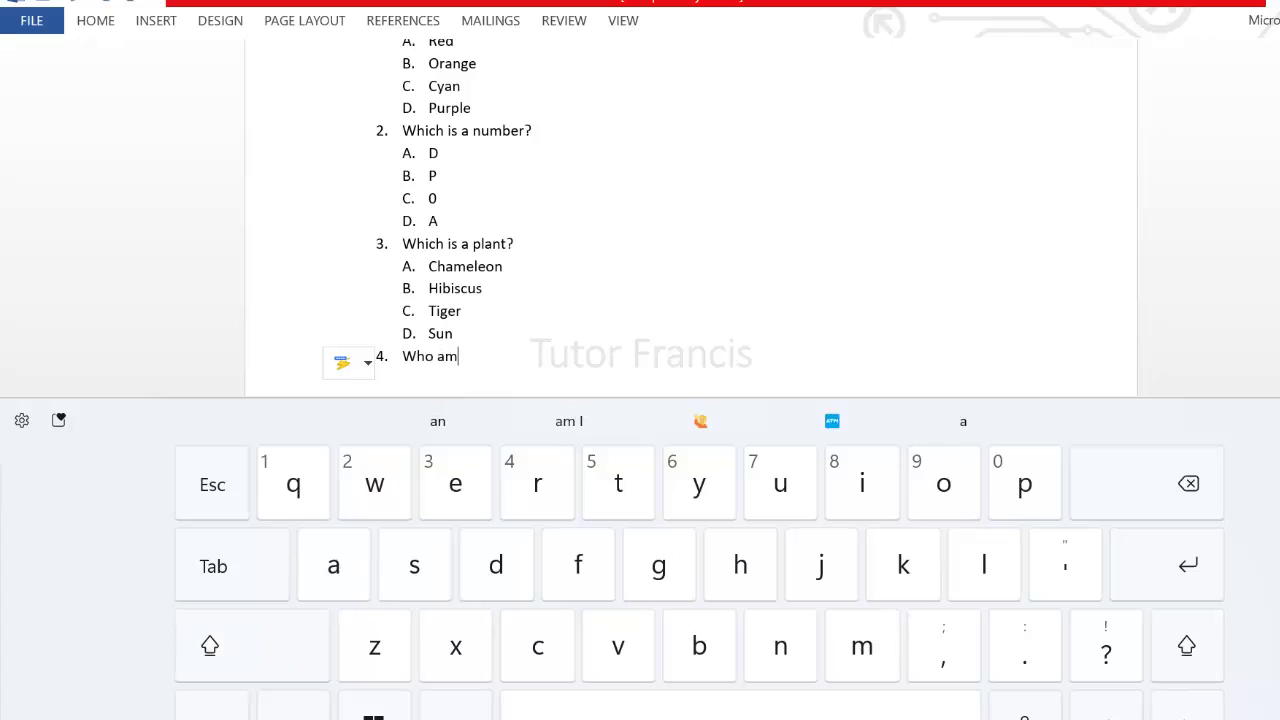
type("ong thes")
key("BackSpace")
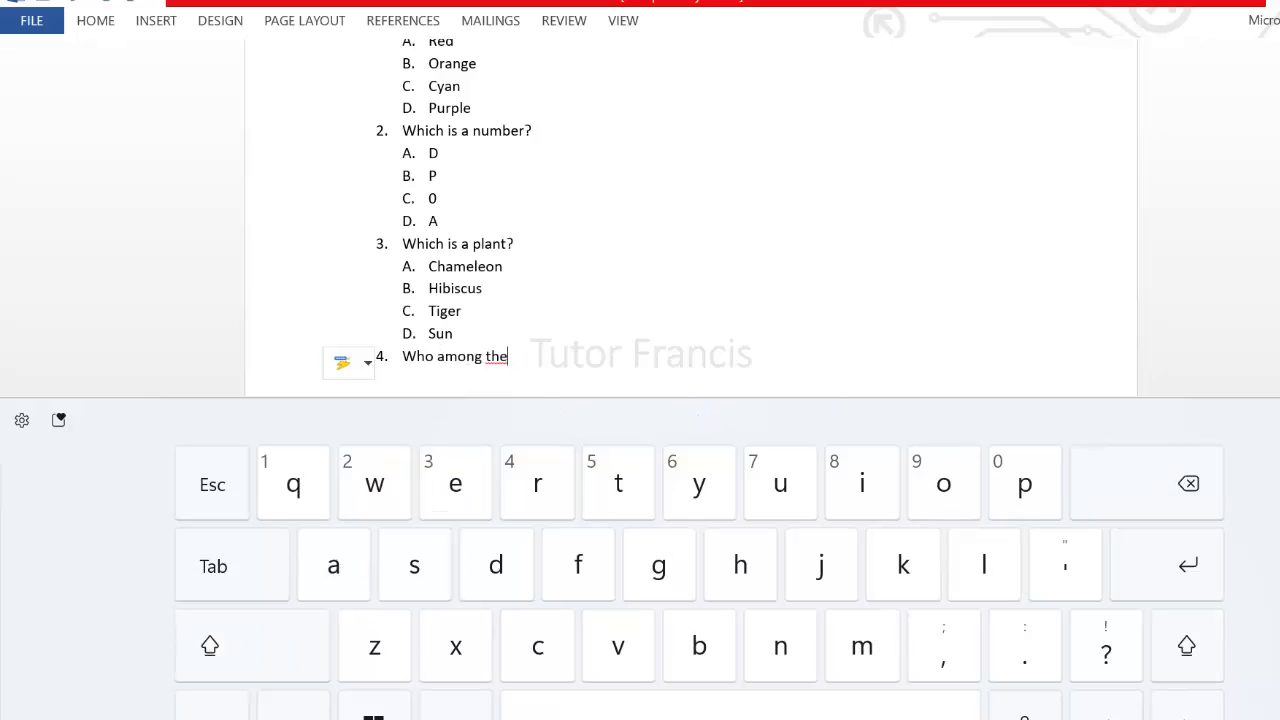
type("m is a footballer?")
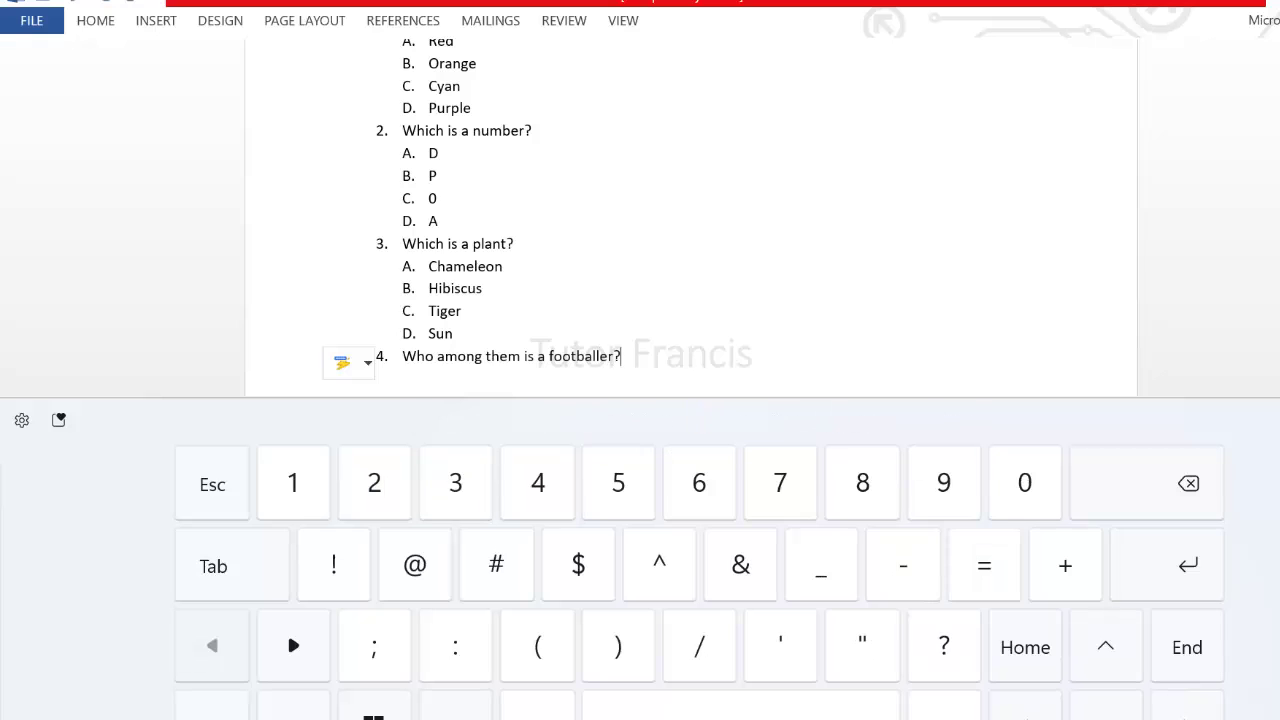
key("Return")
Add question 4's options Sean Paul, R. Kelly and L. Messi, fixing the Messi spelling
type("R")
key("BackSpace")
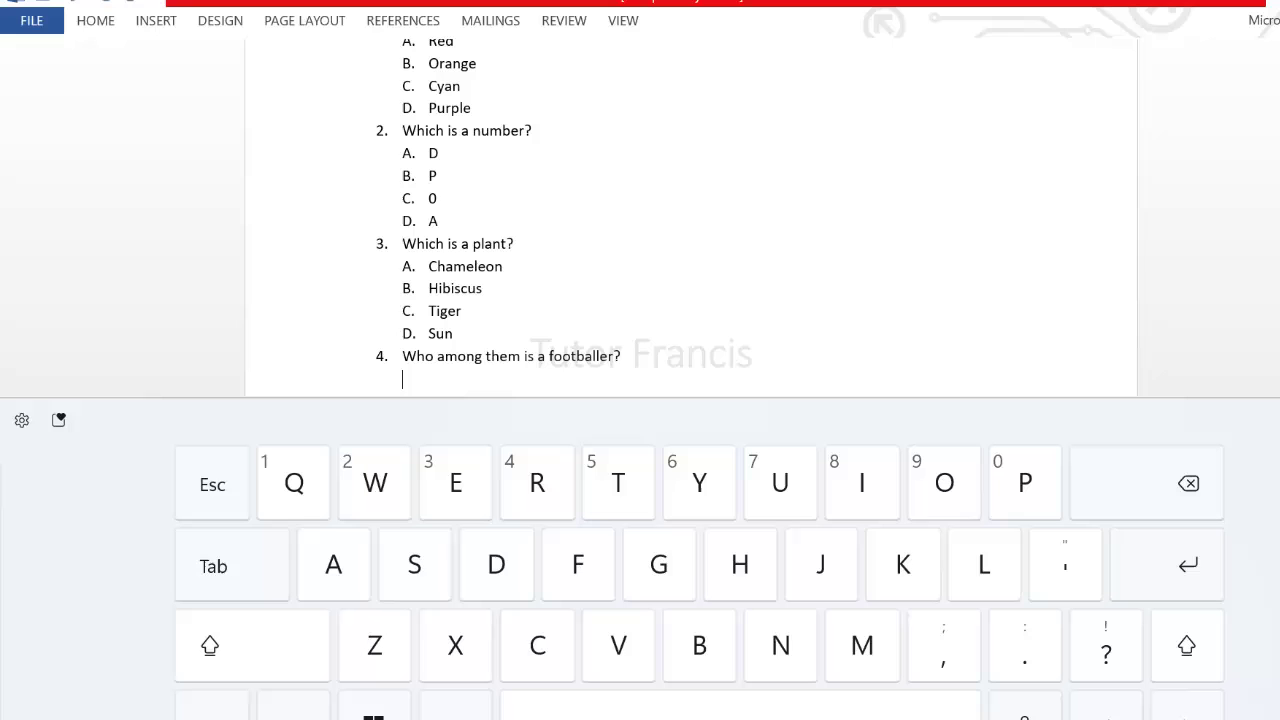
type("A. Sean Paul")
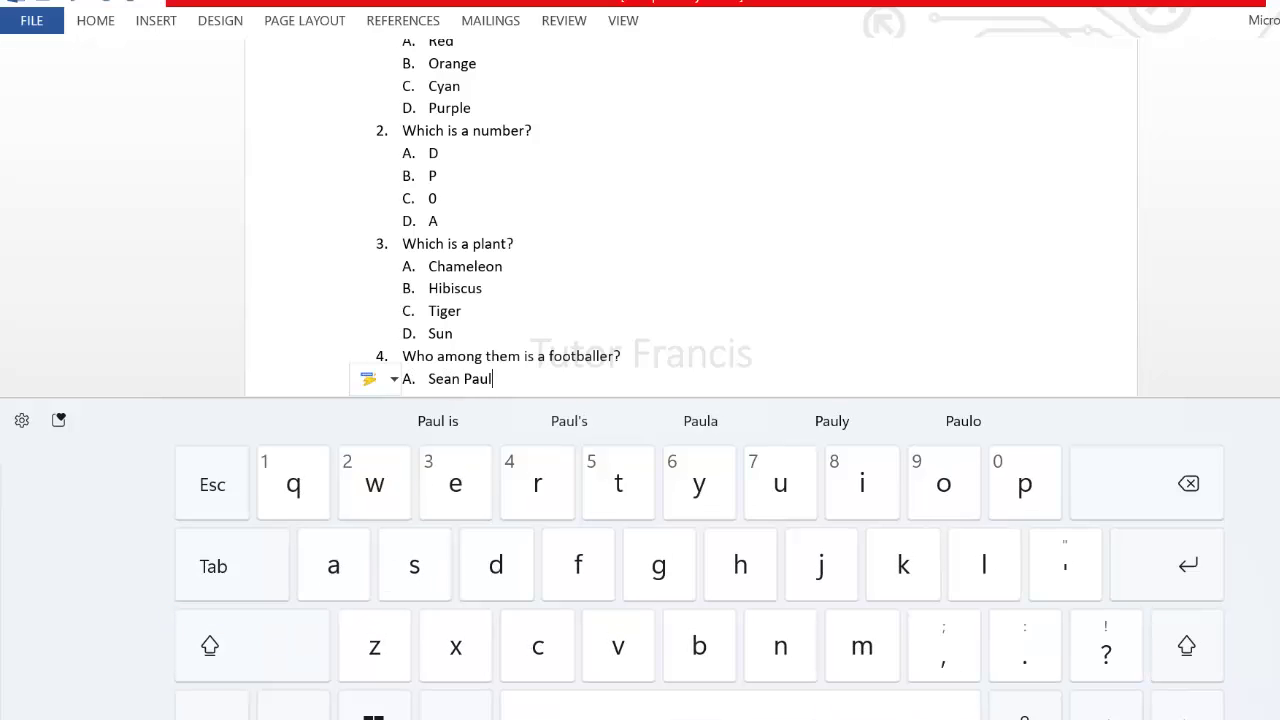
key("Return")
type("R.")
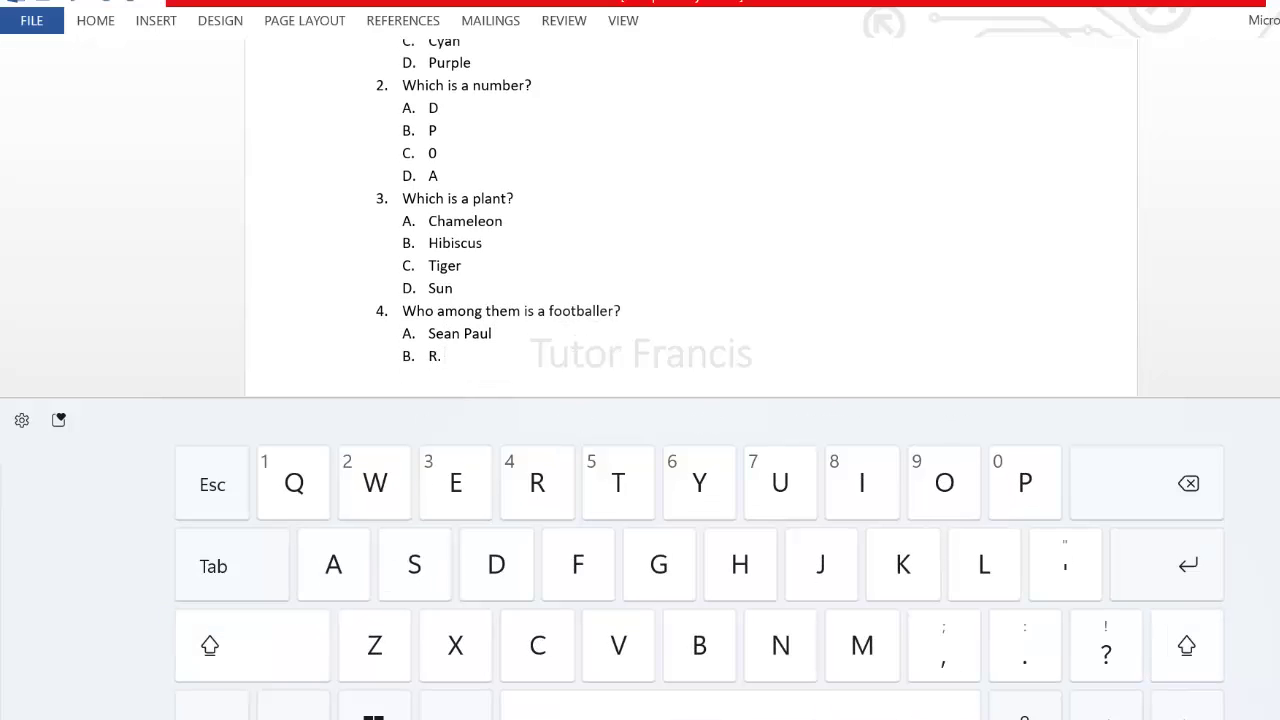
type(" Kelly")
key("Return")
type("L. Mesai")
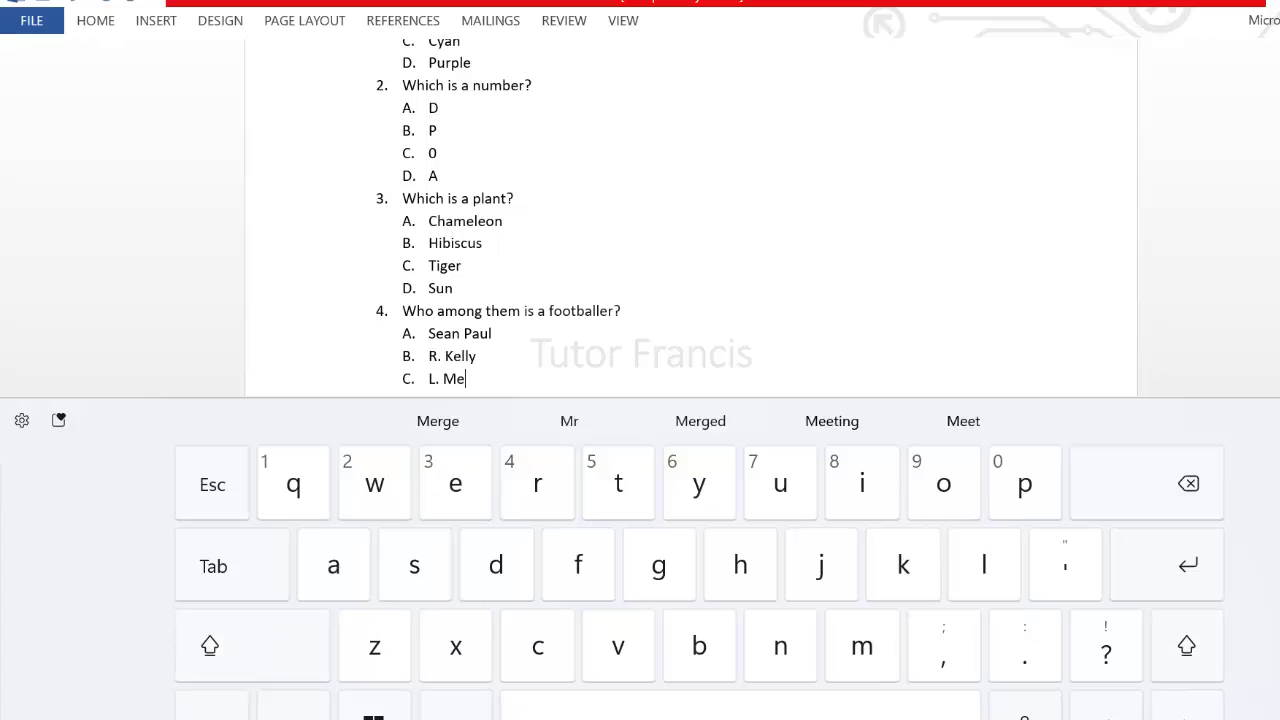
left_click(438, 420)
key("Return")
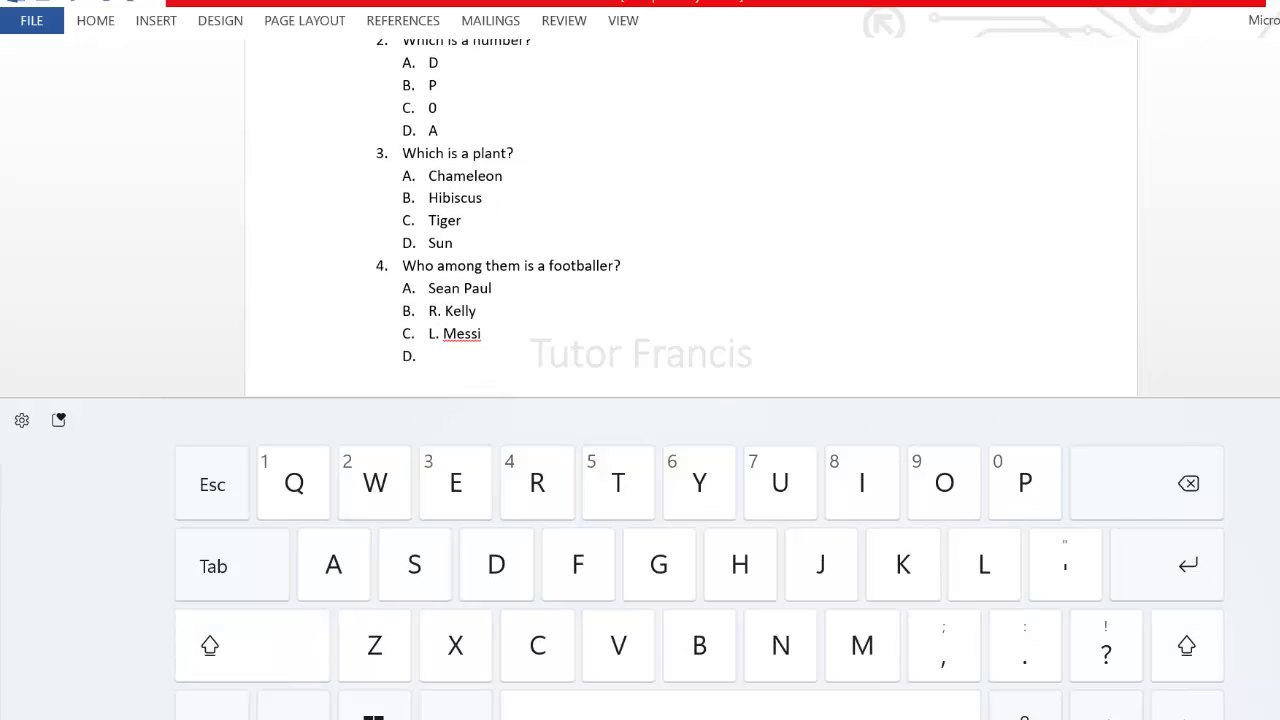
Add C. Dion as question 4's last option and number the next line 5
type("C. Dion")
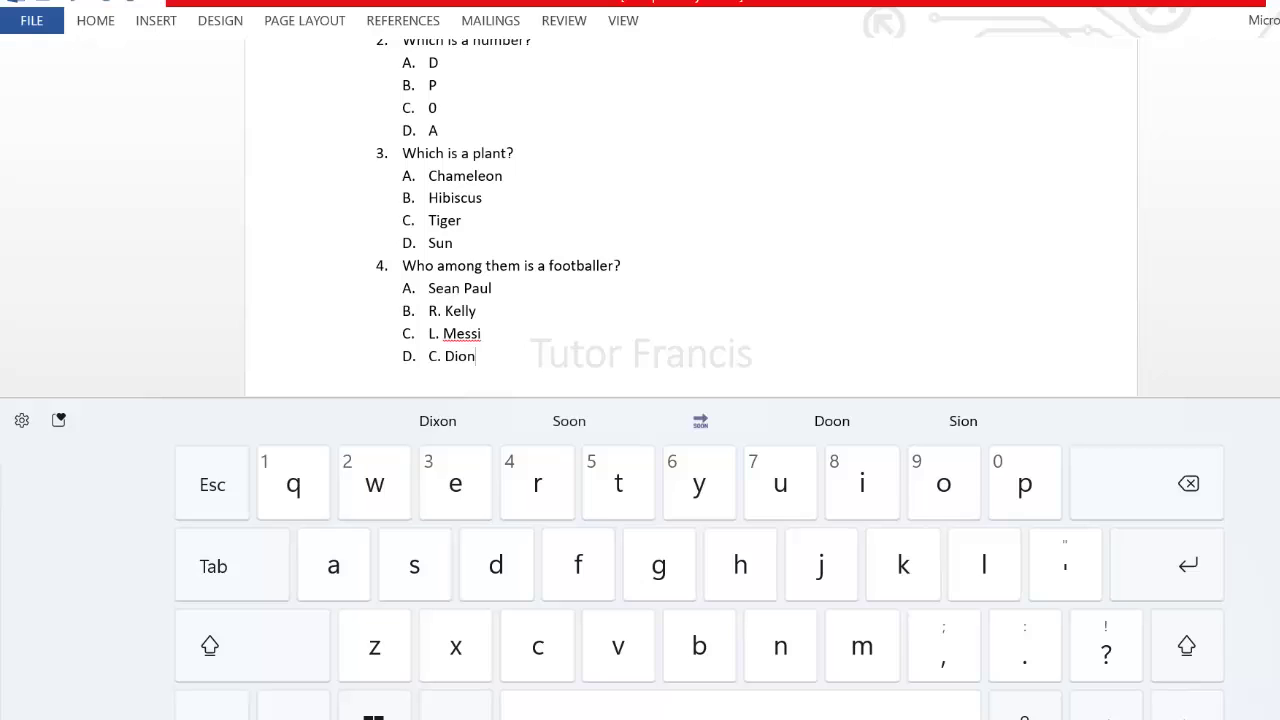
key("Return")
left_click(210, 705)
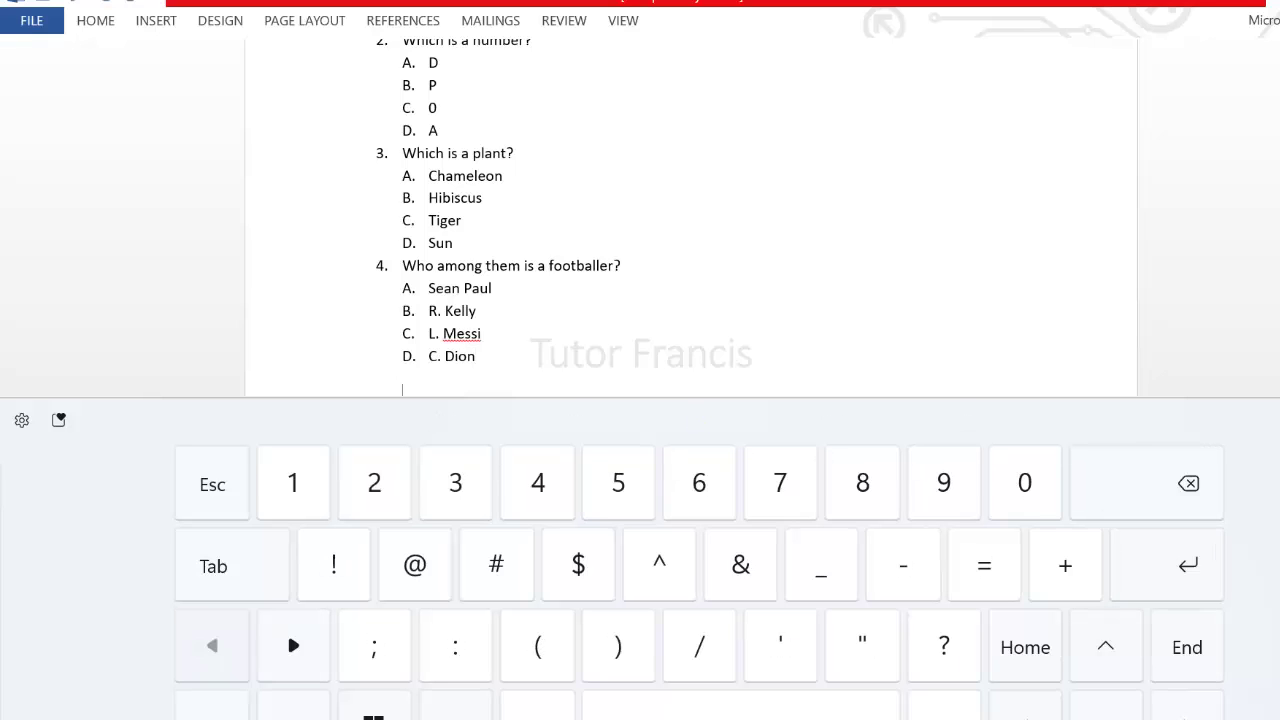
type("5.")
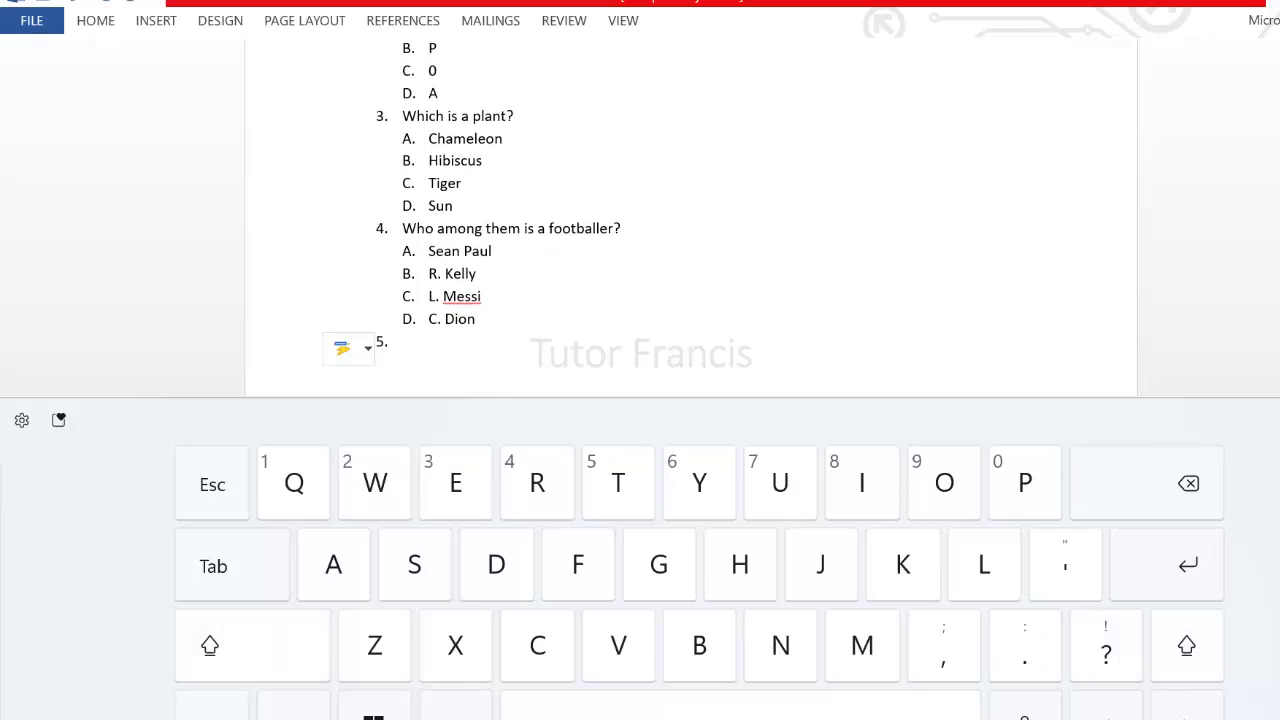
Enlarge questions 3 through 5 with Grow Font applied twice
left_click_drag(402, 116, 410, 342)
left_click(94, 21)
left_click(340, 68)
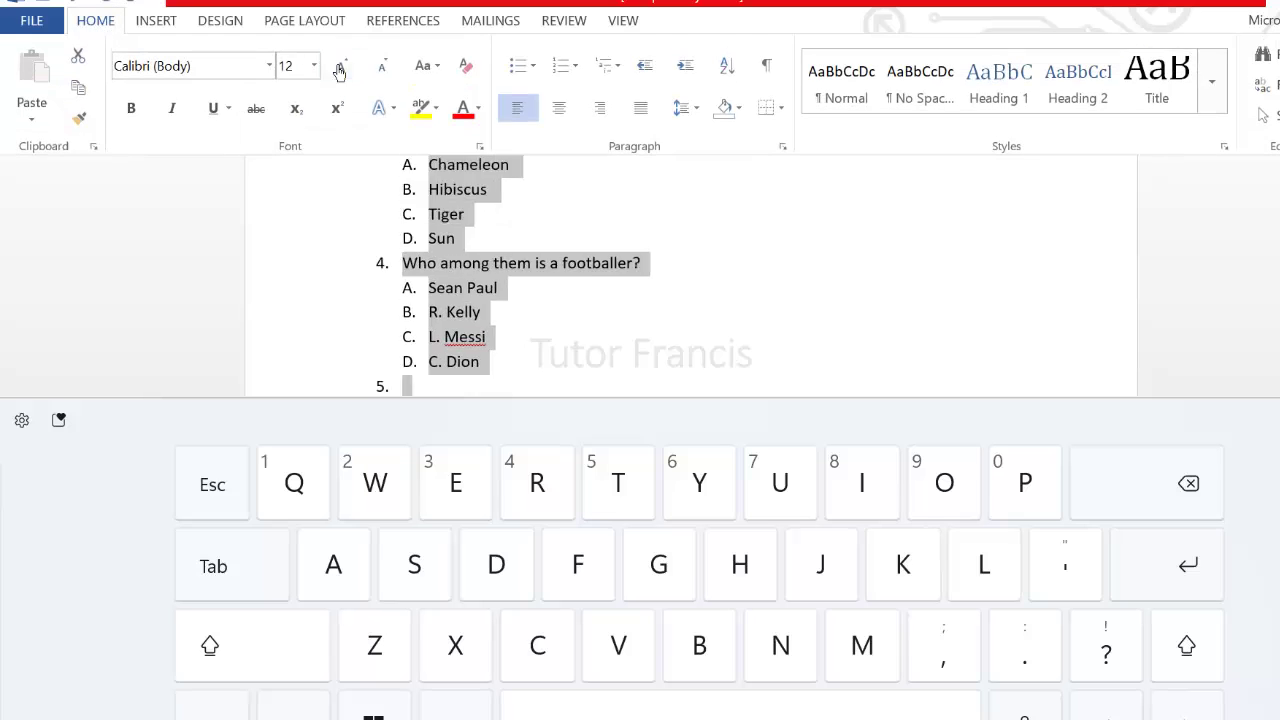
left_click(340, 68)
left_click(340, 68)
Type question 5, 'How many primary colors are there?', with options 1 and 2
scroll(342, 81, "down", 5)
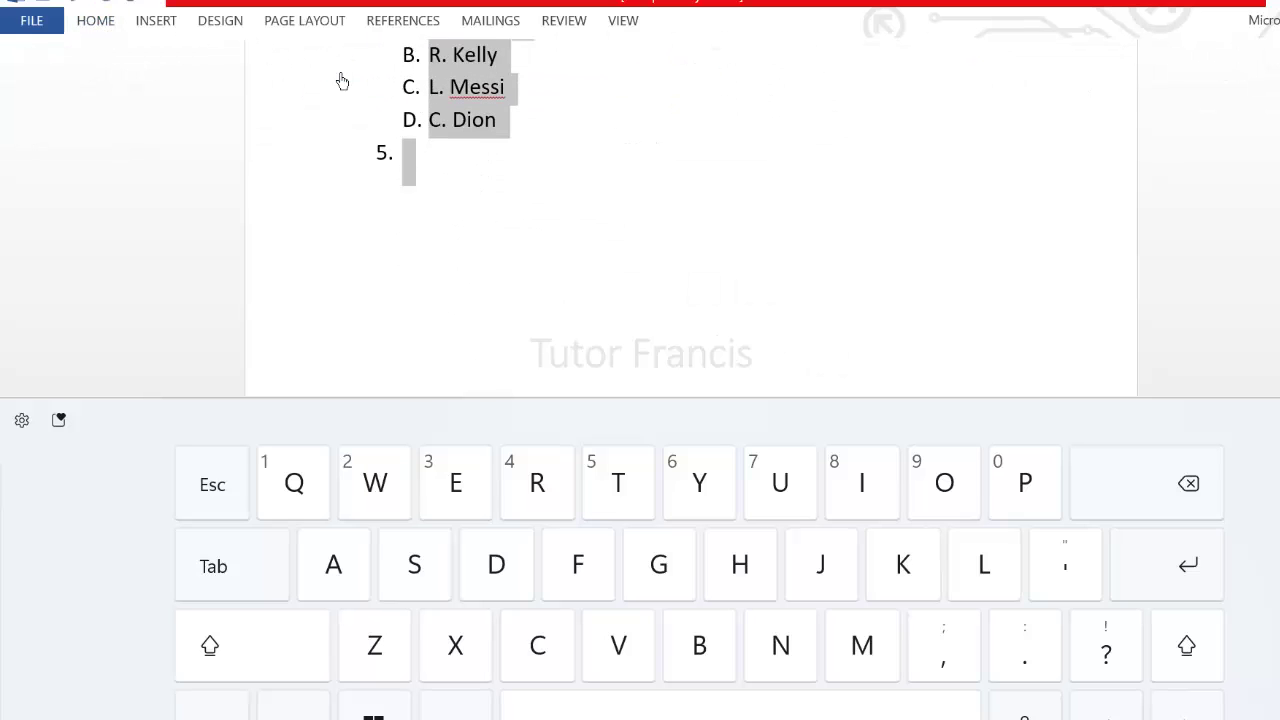
left_click(400, 178)
left_click(209, 645)
type("How ")
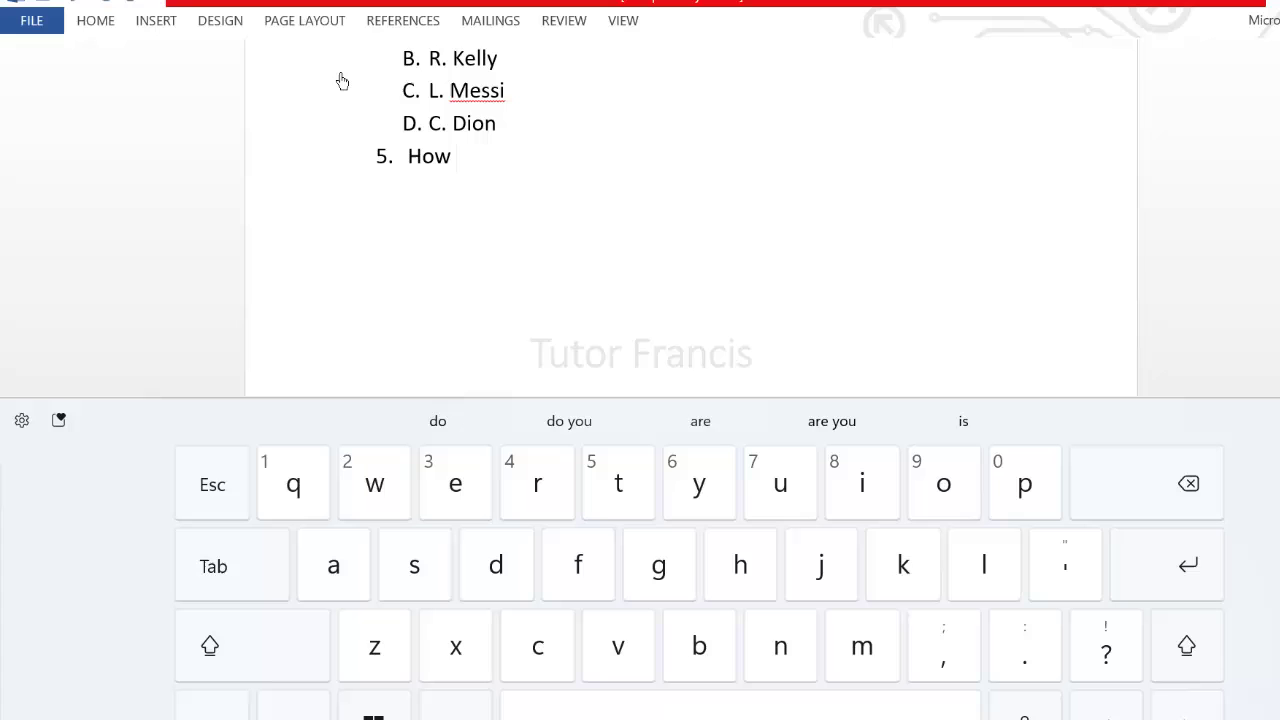
type("many prima")
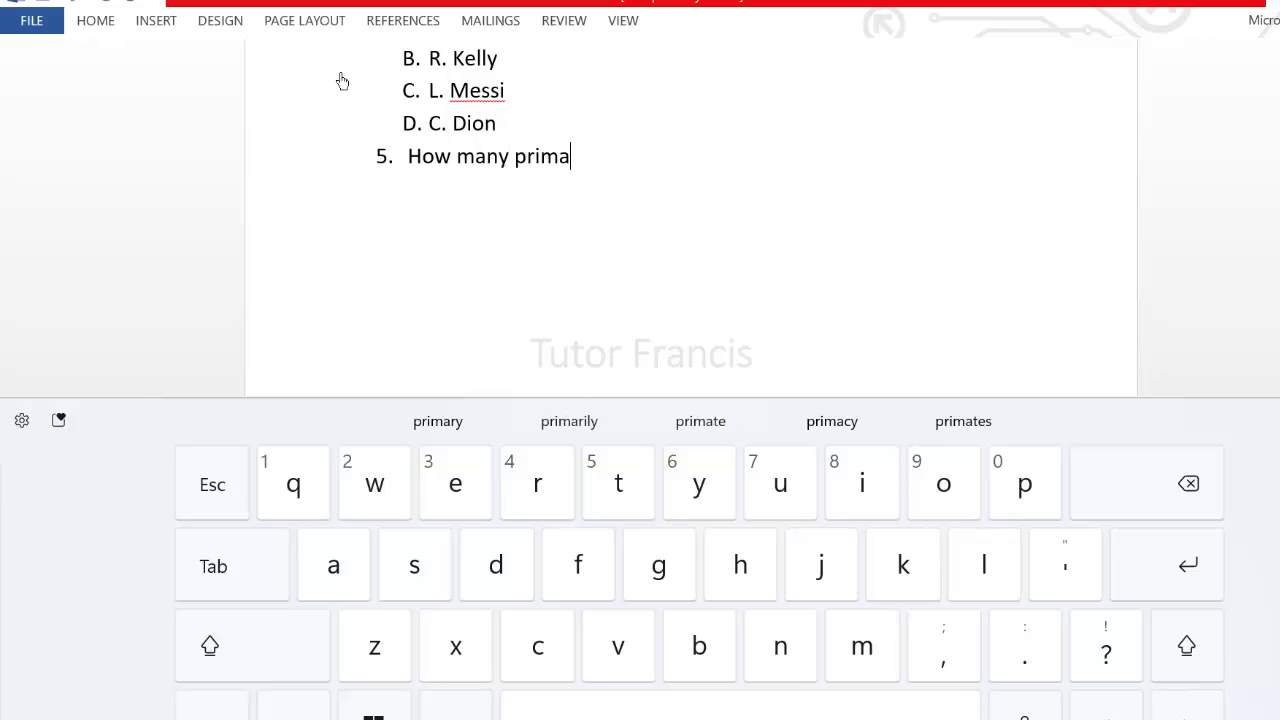
type("ry colors are there")
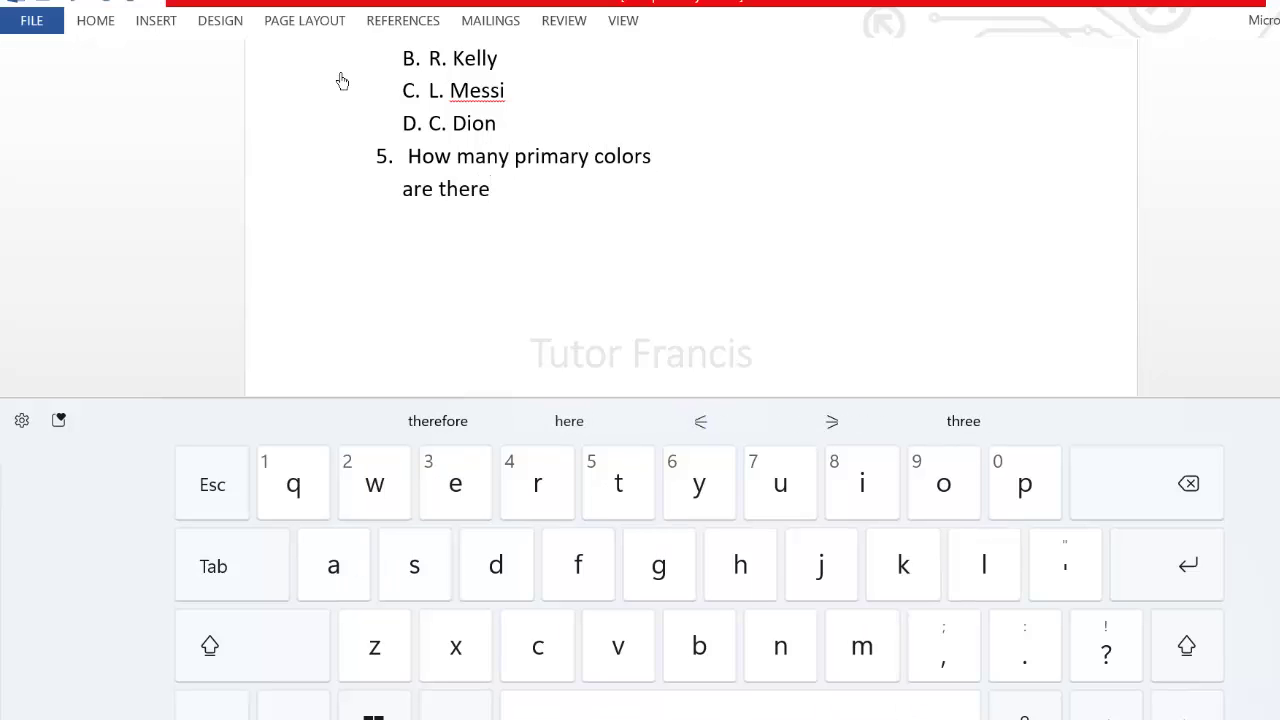
type("?")
key("Return")
key("BackSpace")
type("A. 1")
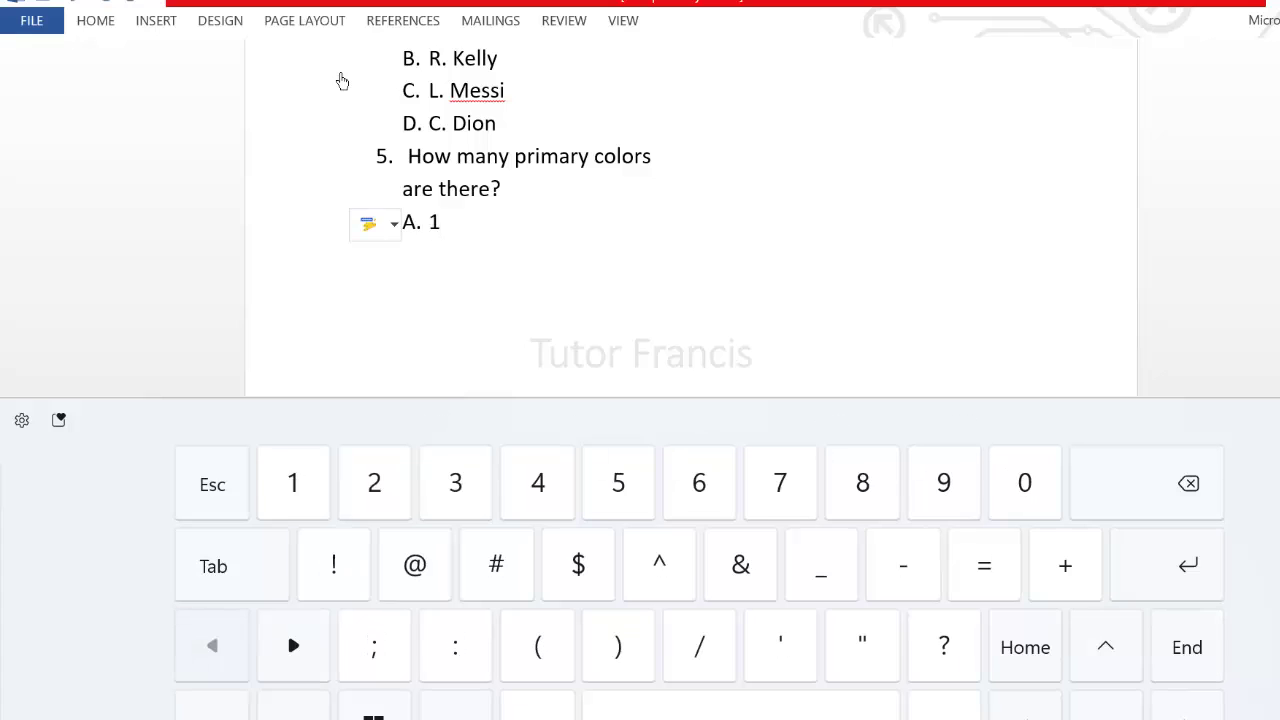
key("Return")
type("2")
key("Return")
Finish question 5 with options 3 and 4
type("3")
key("Return")
type("4")
key("Return")
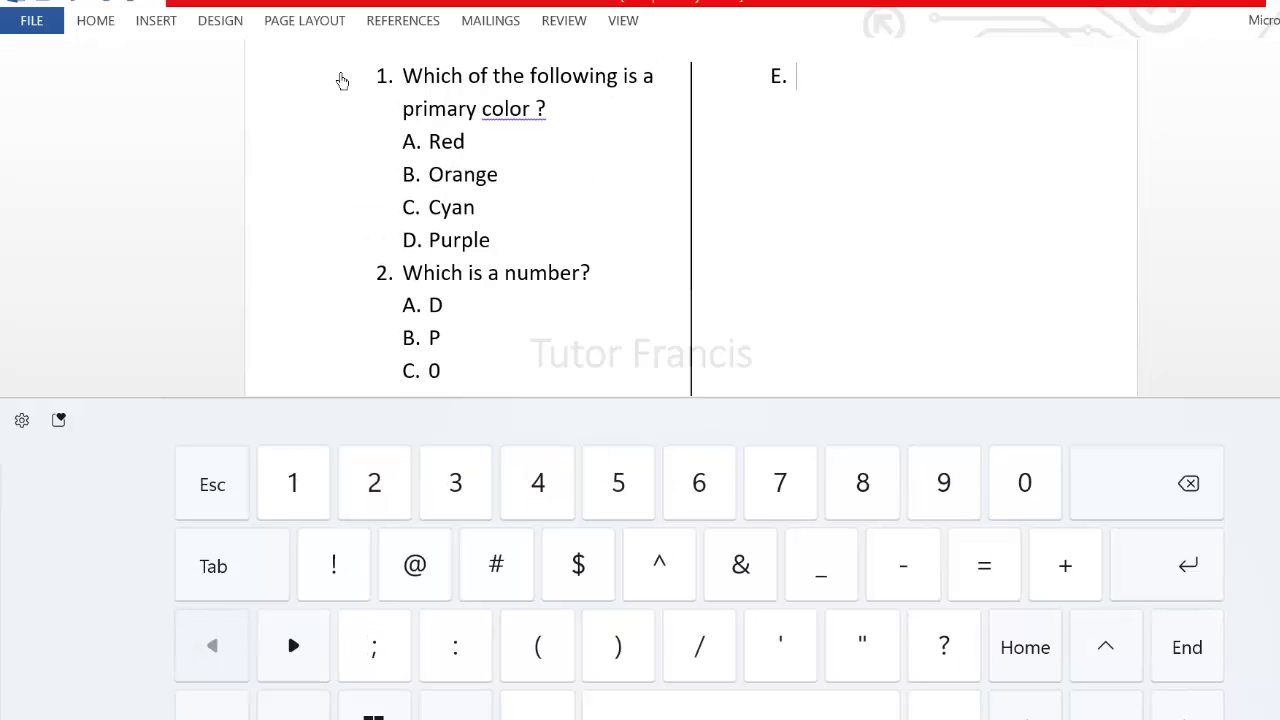
Add question 6, 'Who is the first human', with options Adam, Agnes, Eve, Noah
type("6. ")
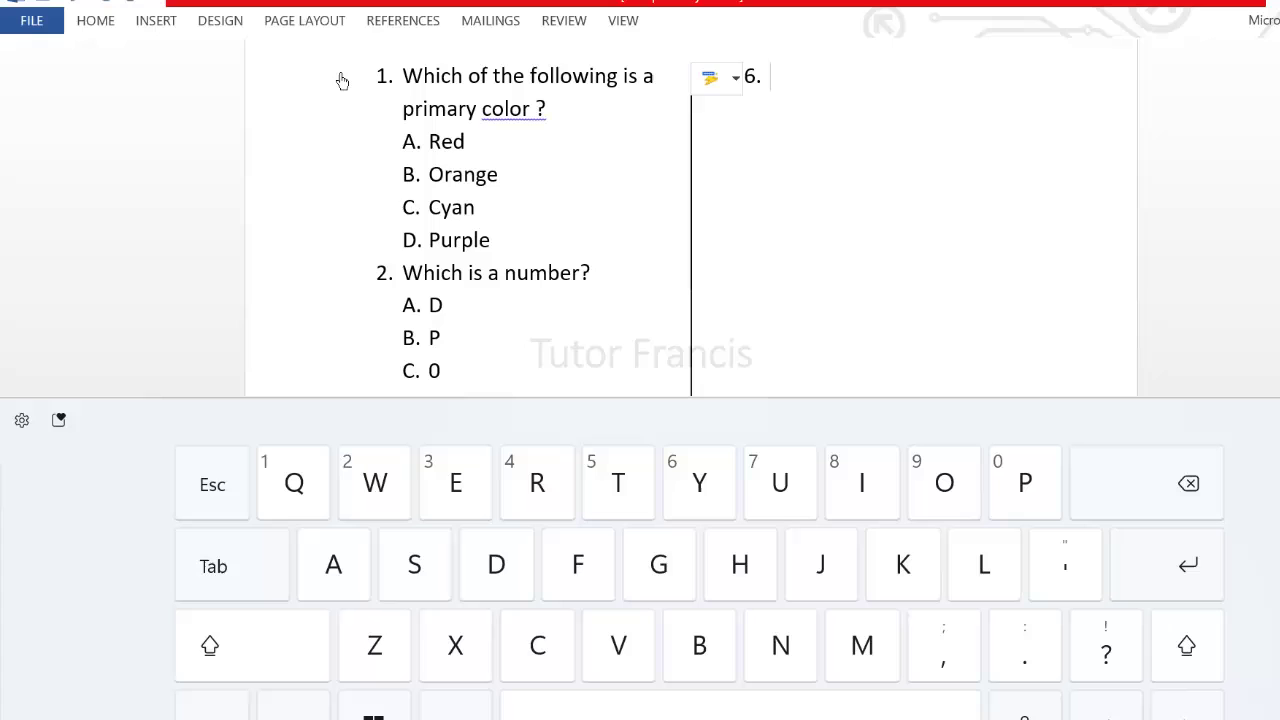
type("Who is")
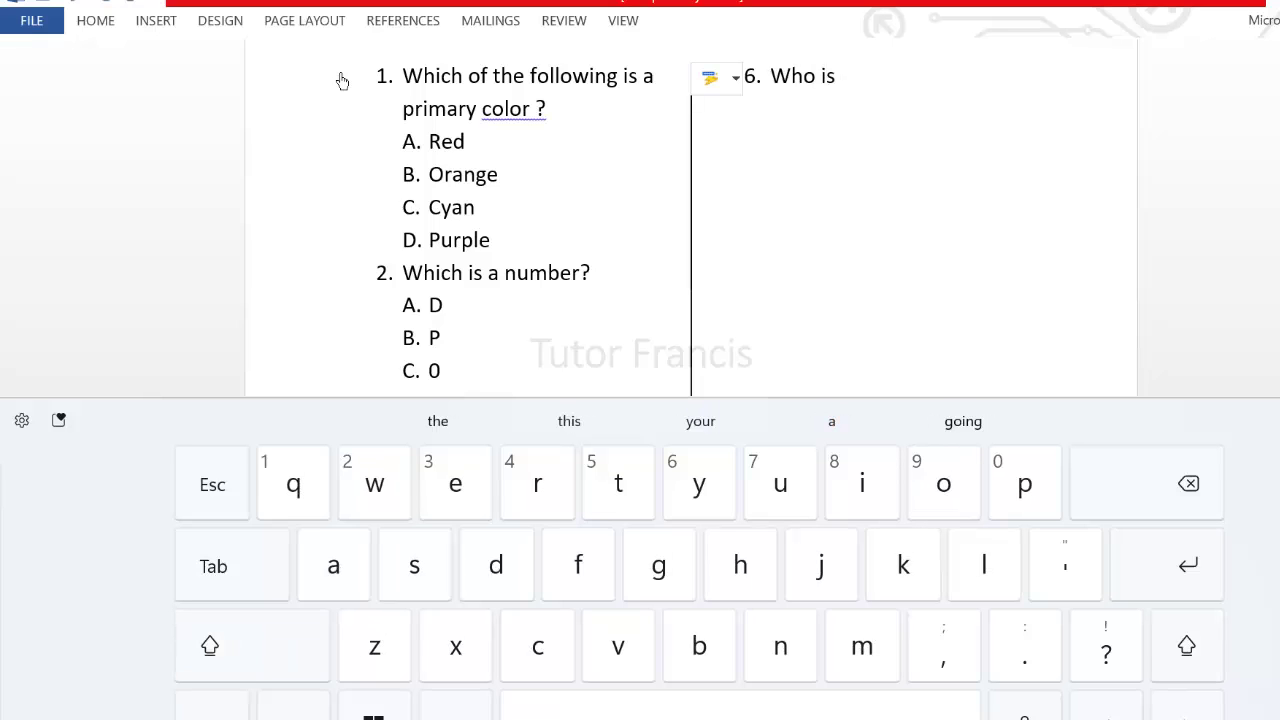
type(" the ")
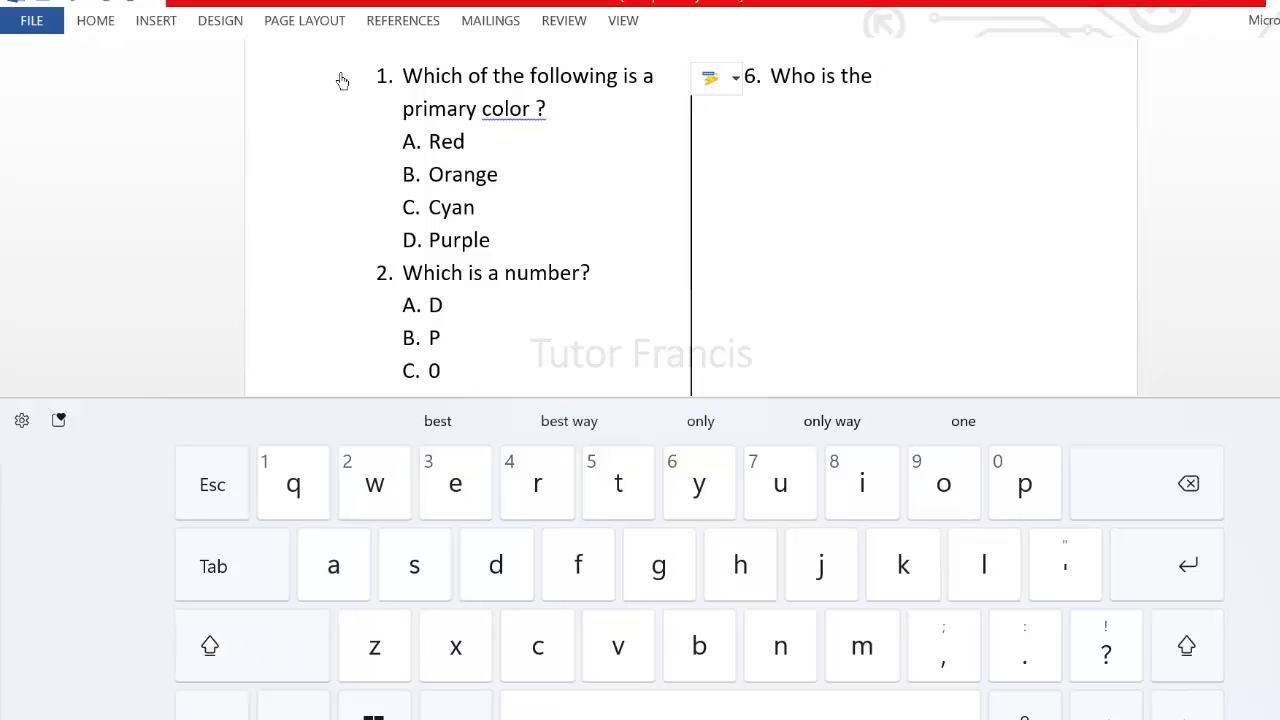
type("first ")
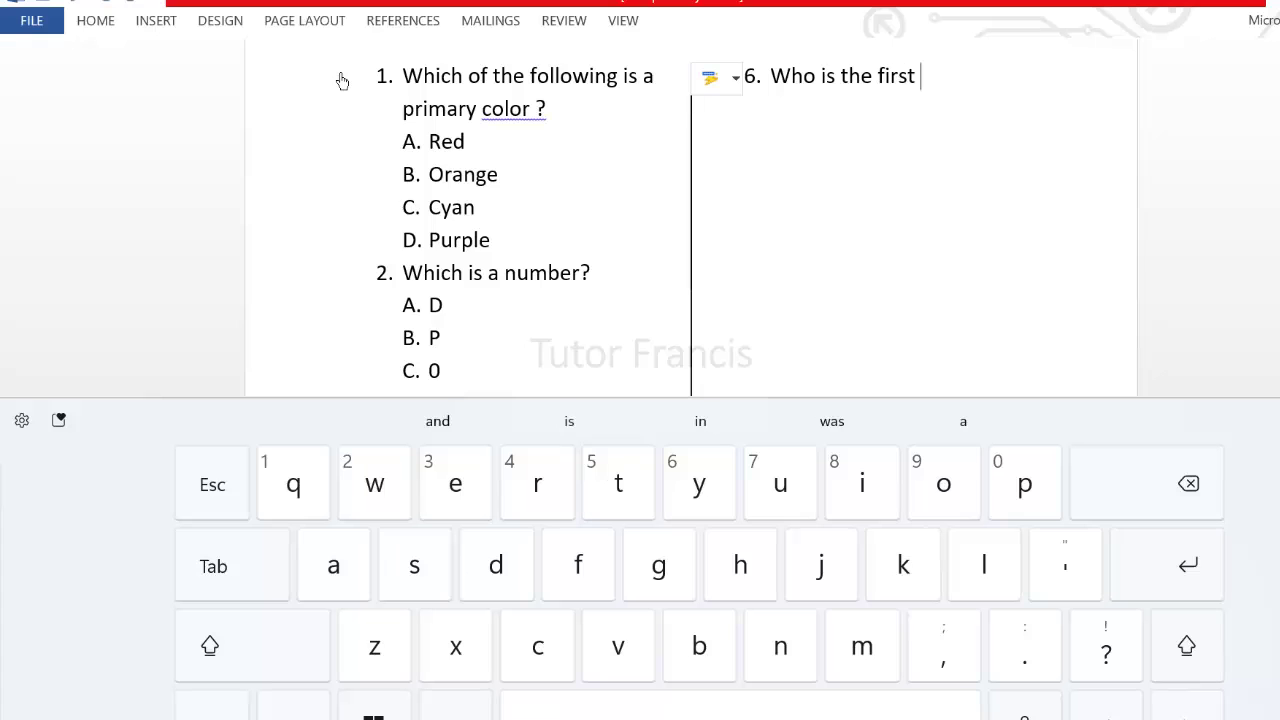
type("human")
key("Return")
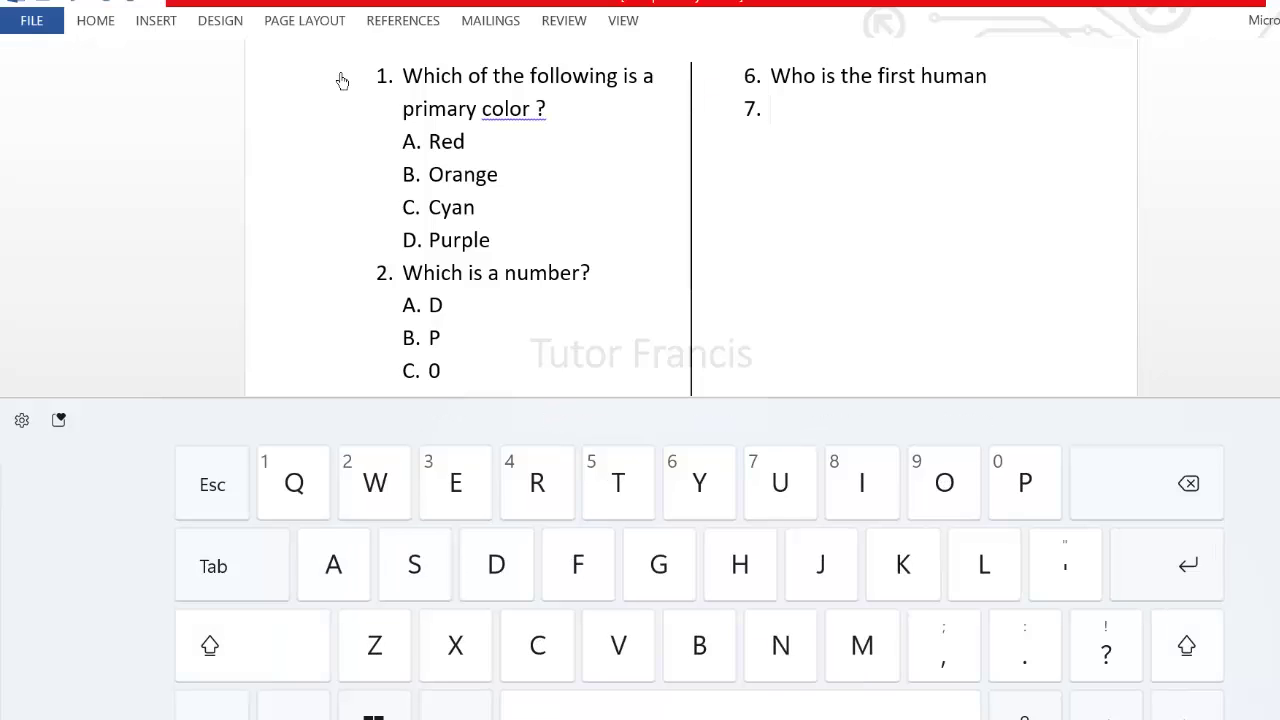
type("A. Adam")
key("Return")
type("A")
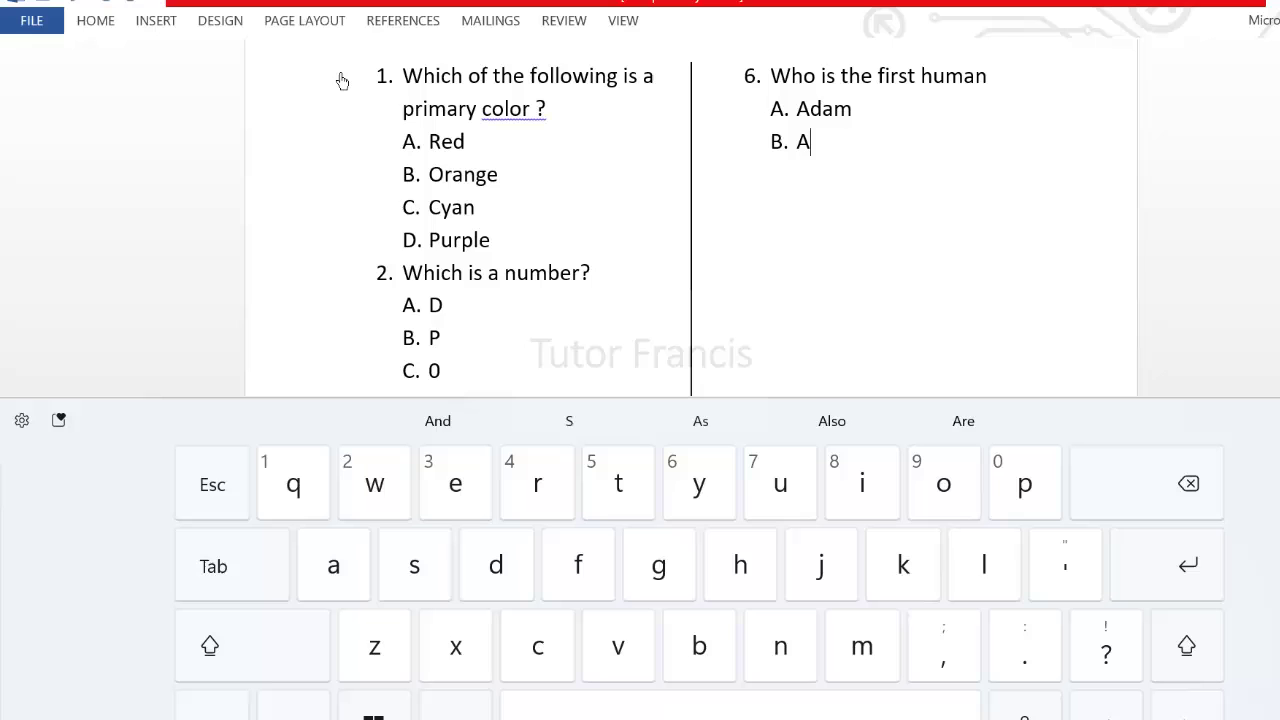
type("gnes")
key("Return")
type("Eve")
key("Return")
type("N")
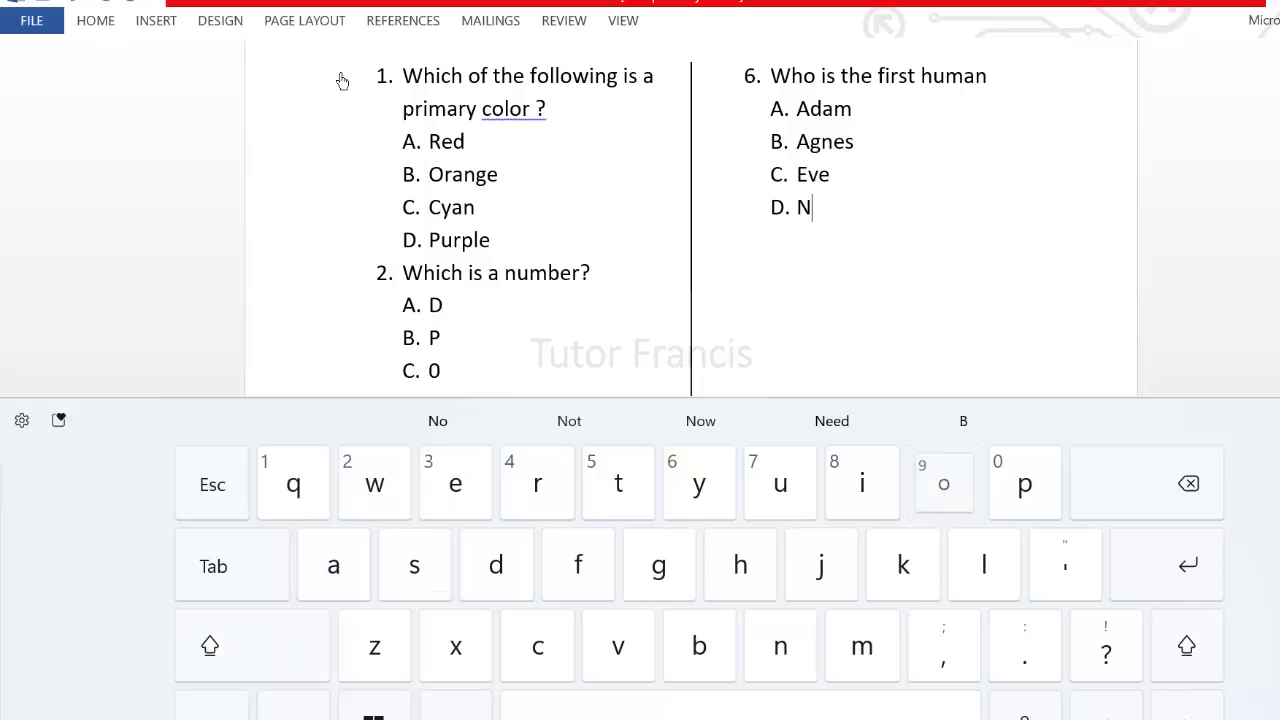
type("oah")
key("Return")
key("Return")
Add question 7 on which is a fruit, with options Cocacola, Fanta, Lemon, Mirinda
type("7.")
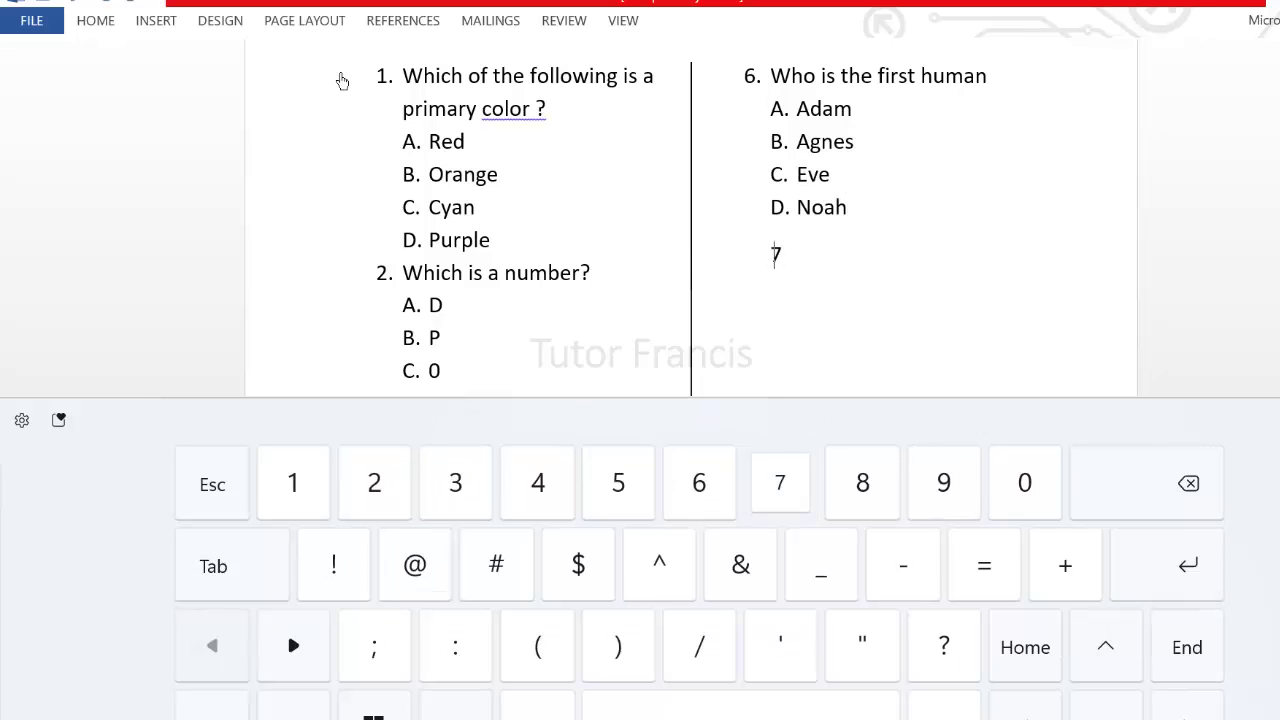
type("is a fruit?")
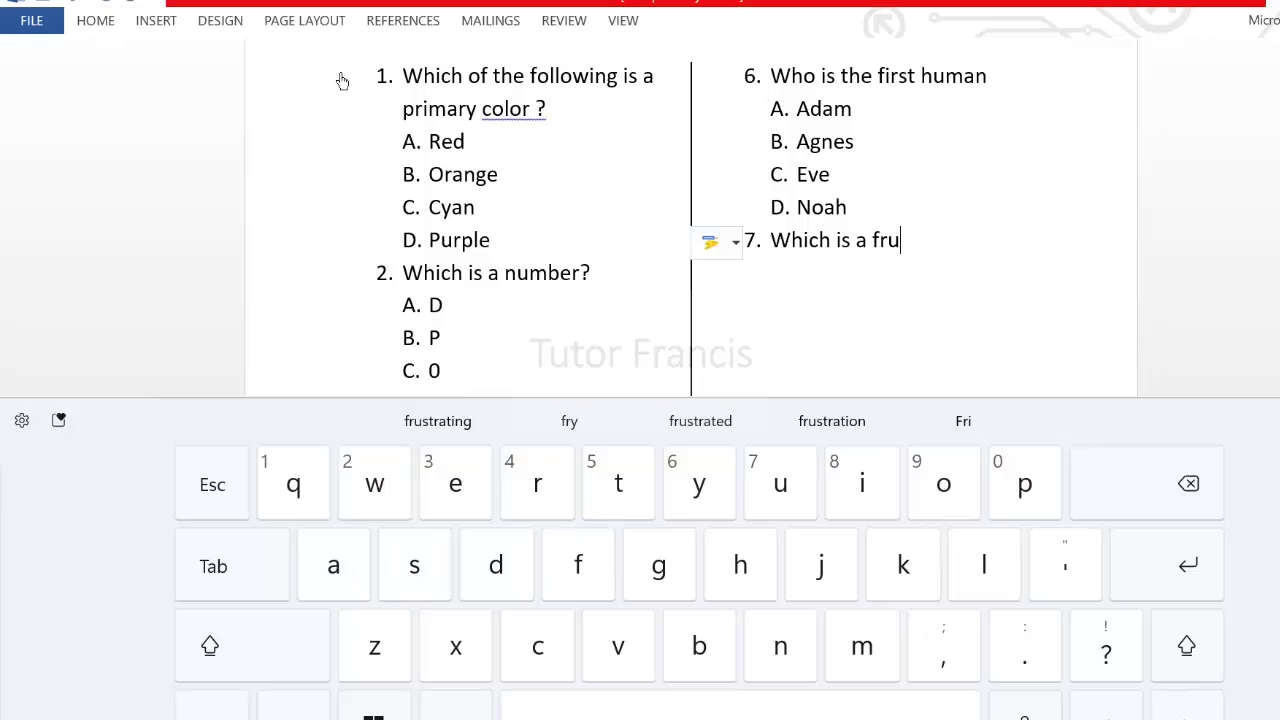
key("Return")
key("BackSpace")
type("A. Cocacola")
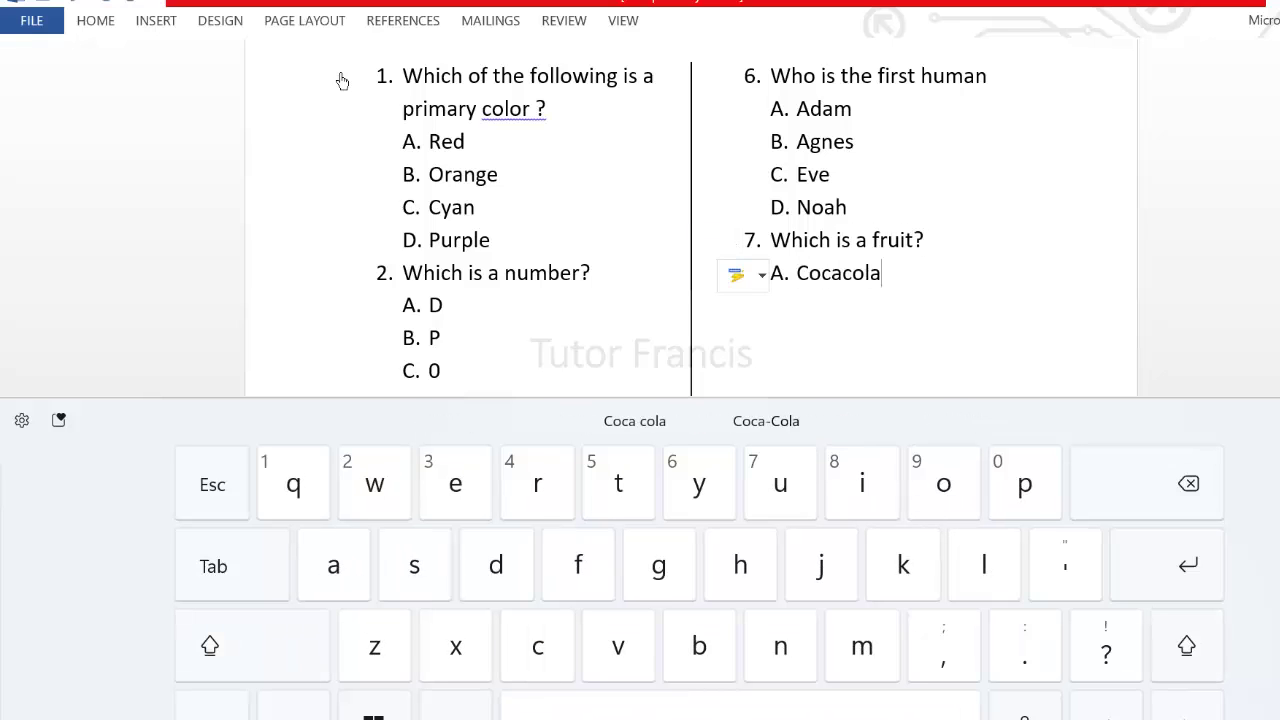
key("Return")
type("Fanta")
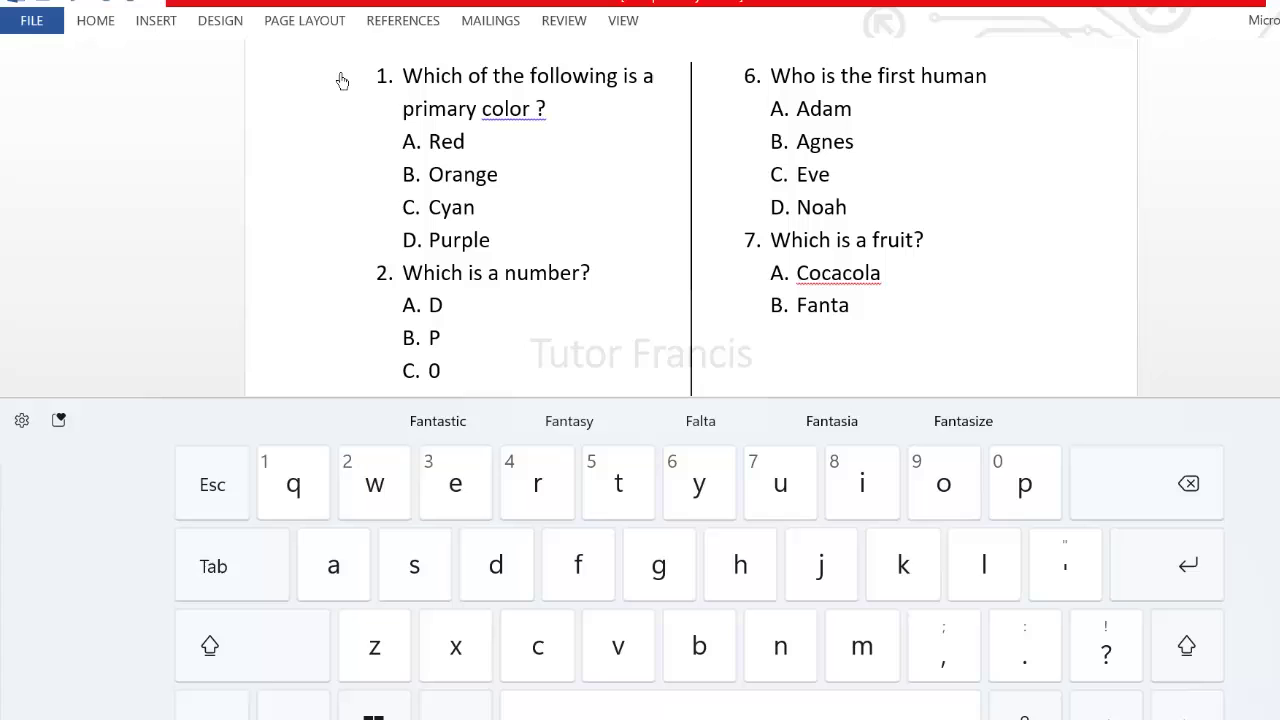
key("Return")
type("Lemon")
key("Return")
type("Mirinda")
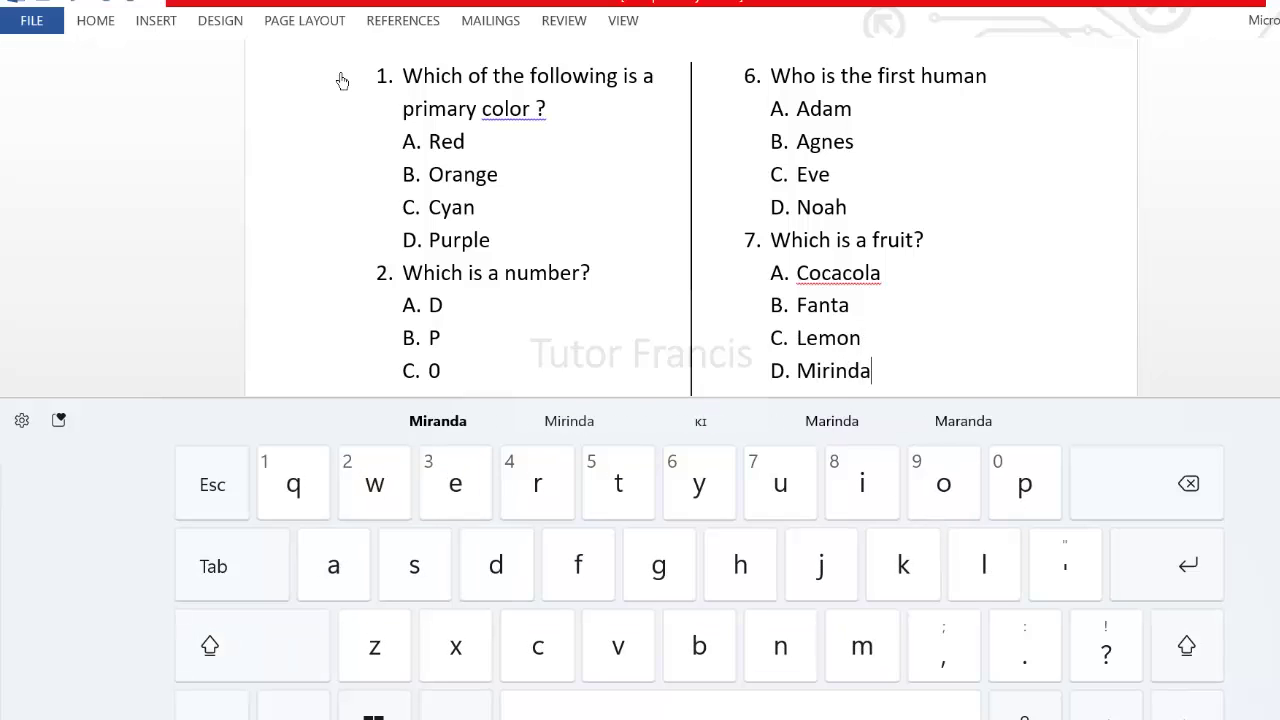
scroll(640, 220, "down", 5)
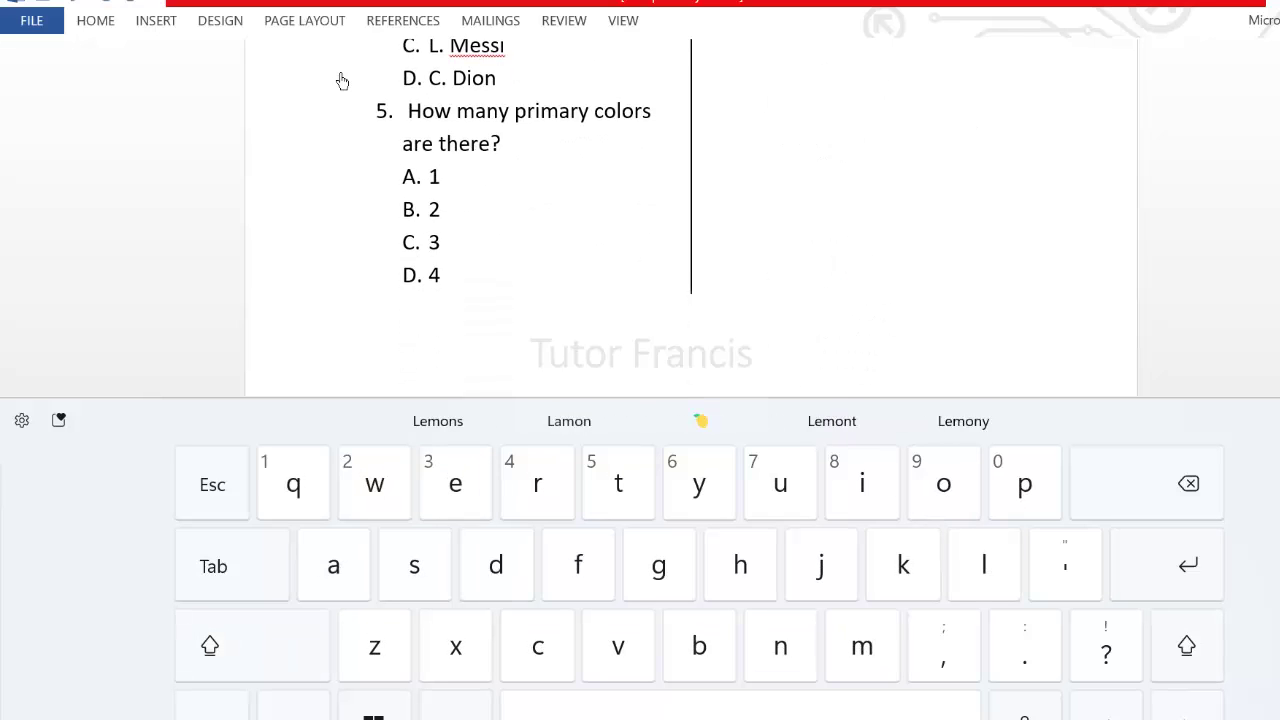
scroll(342, 81, "up", 10)
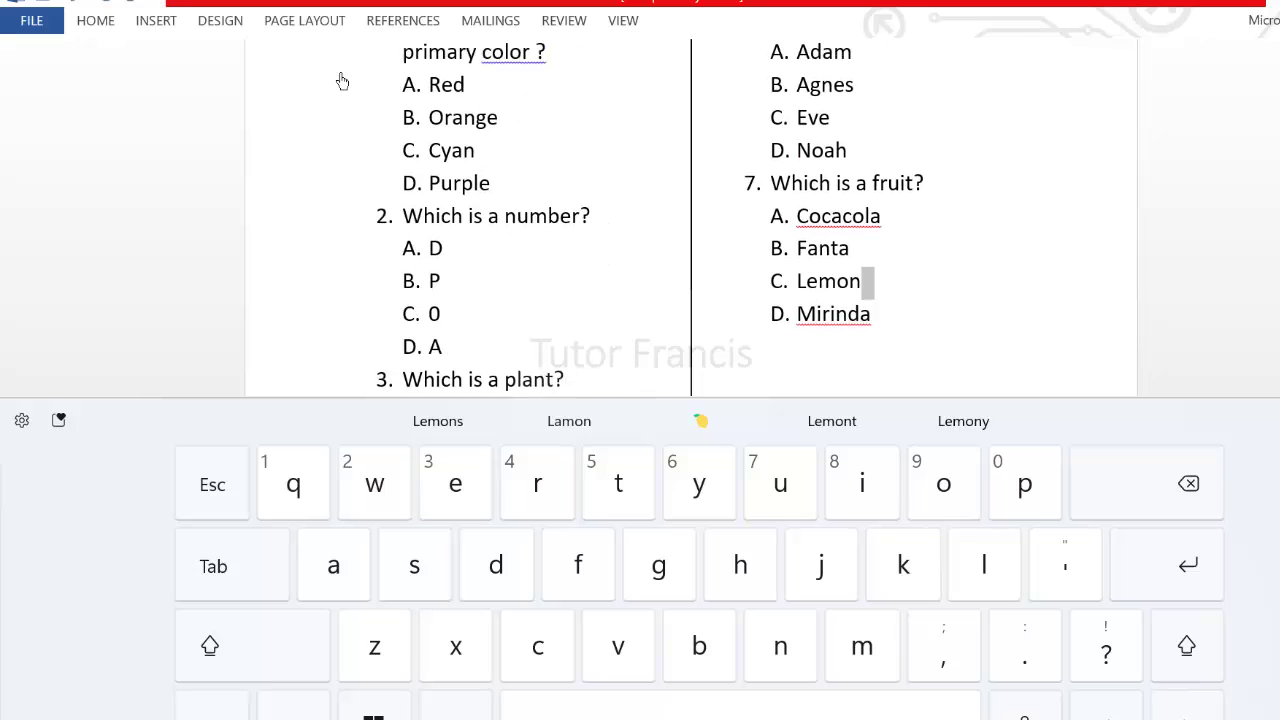
scroll(342, 81, "down", 8)
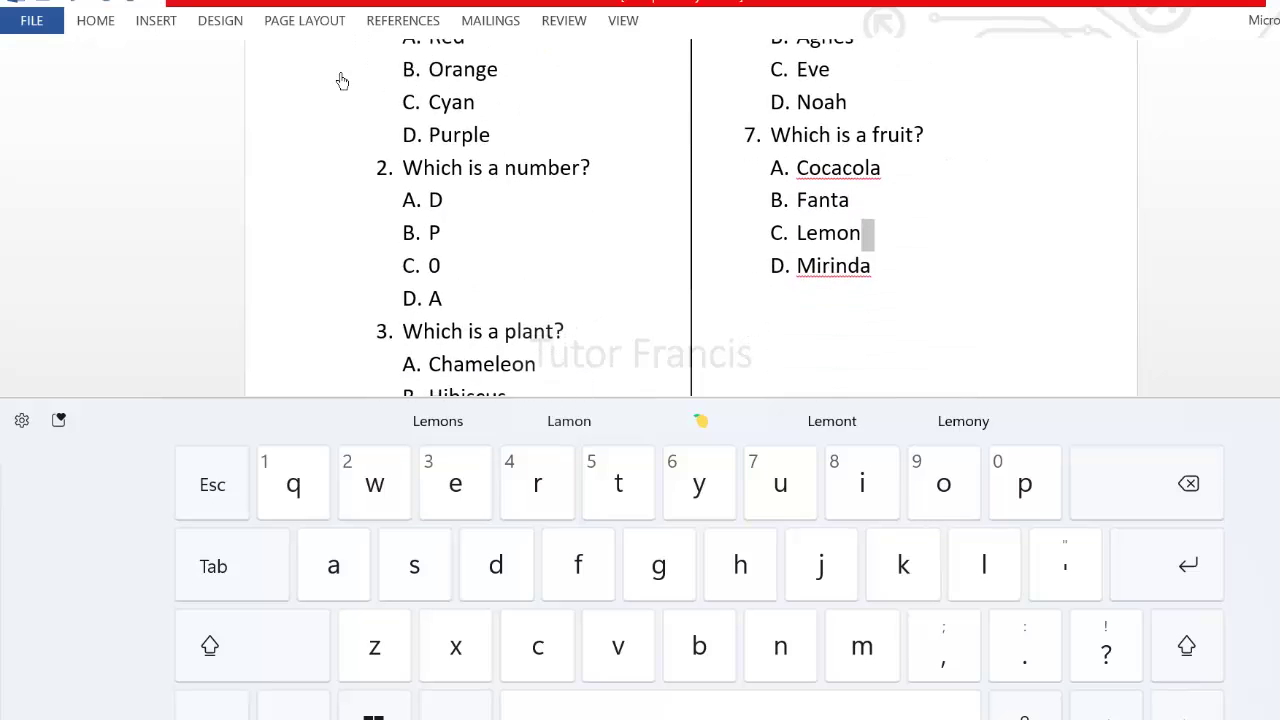
scroll(342, 81, "up", 8)
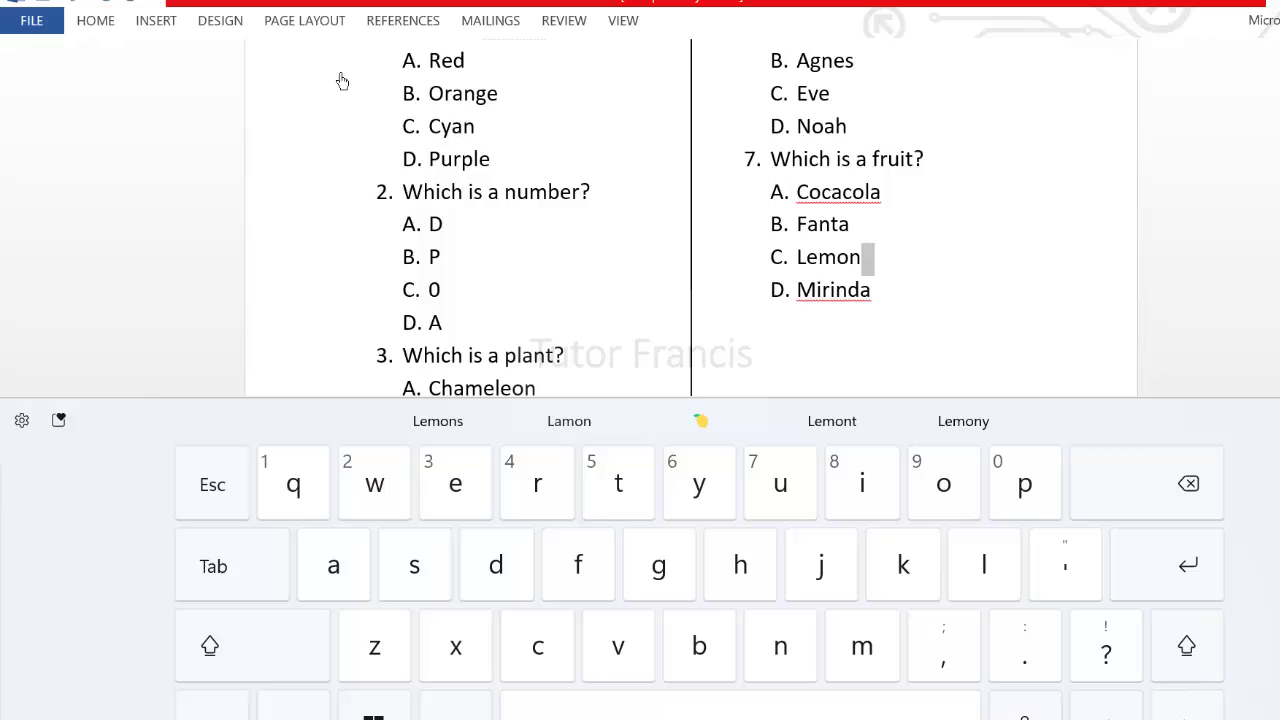
scroll(342, 81, "up", 1)
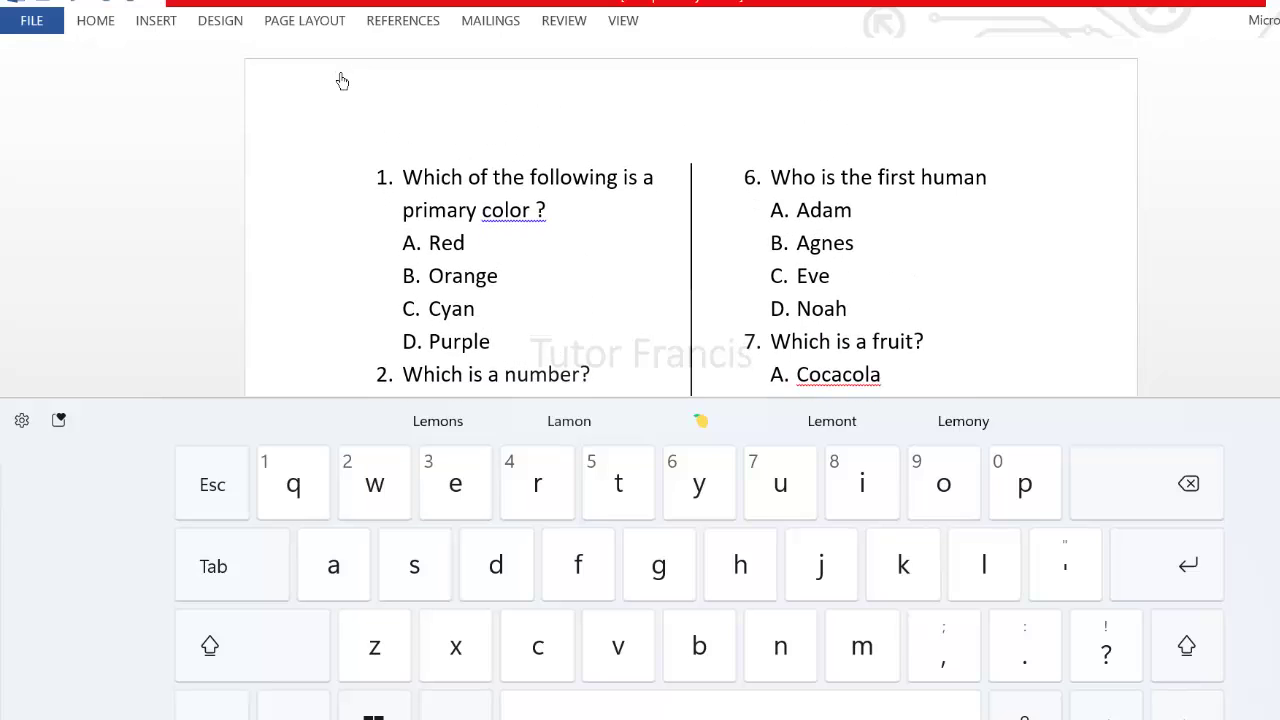
Go to File > Print and select Microsoft Print to PDF as the printer
left_click(31, 21)
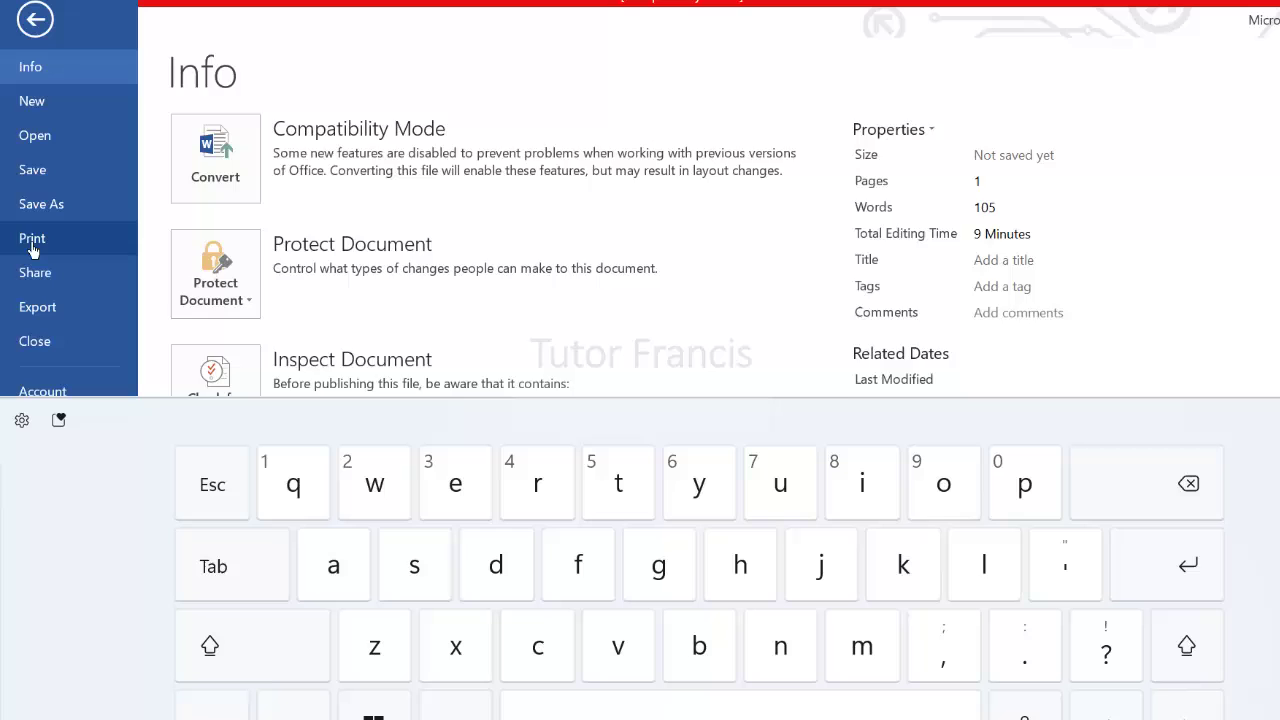
left_click(31, 240)
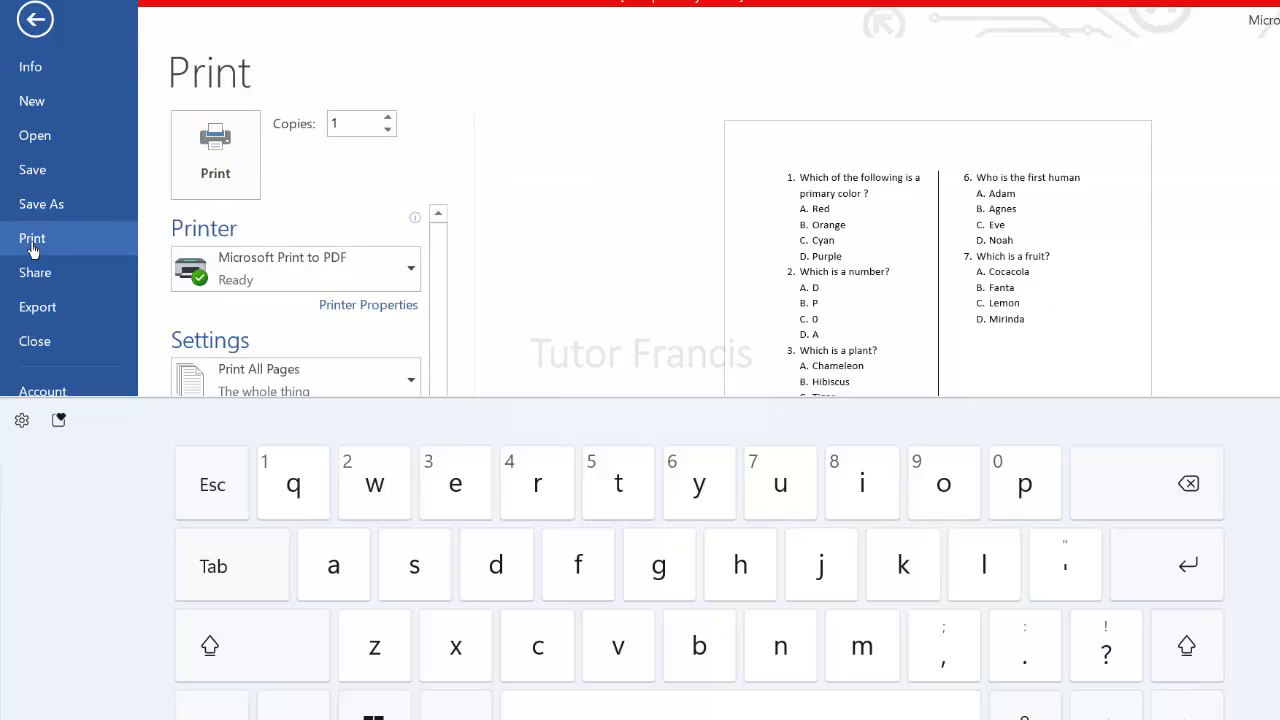
scroll(300, 300, "down", 1)
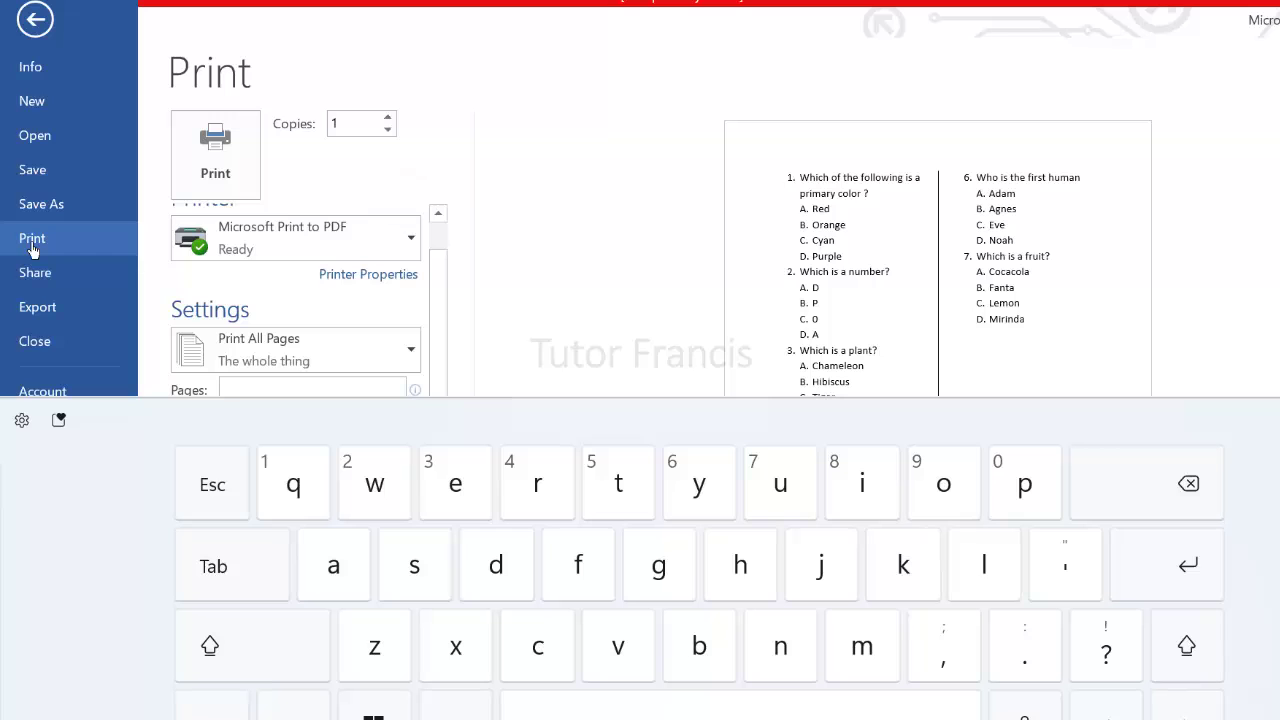
key("Tab")
key("Tab")
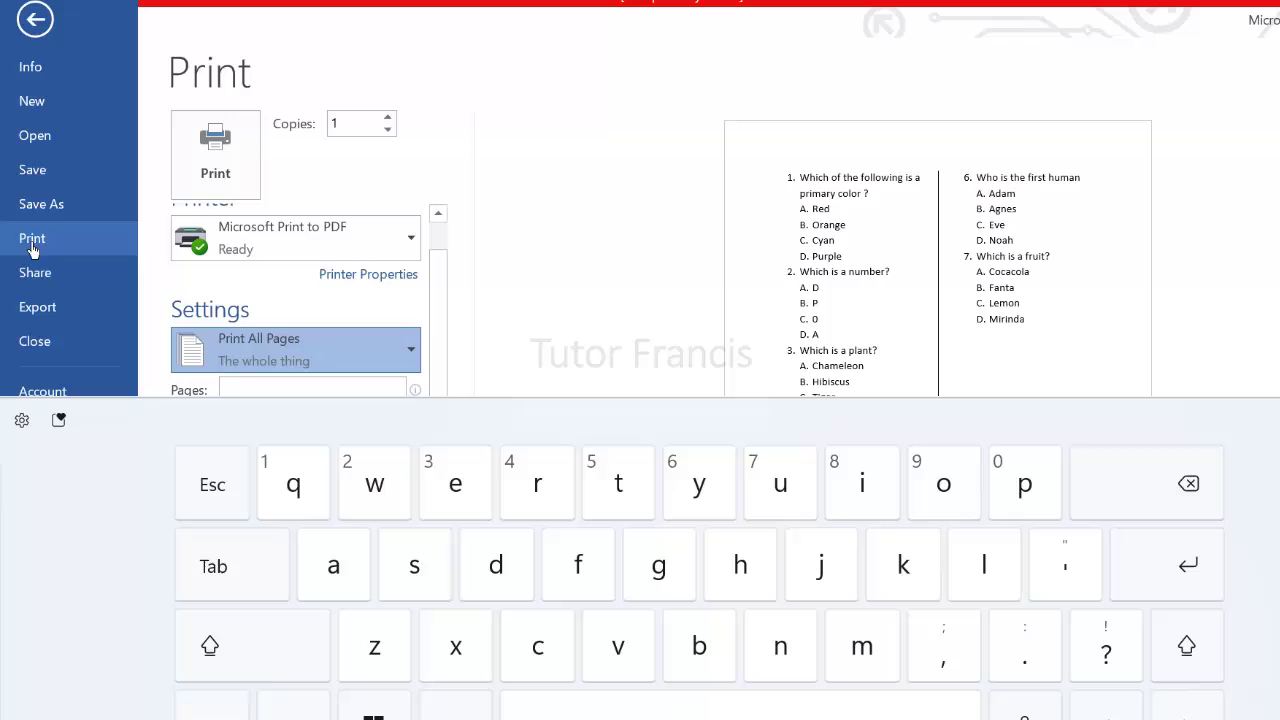
left_click(385, 247)
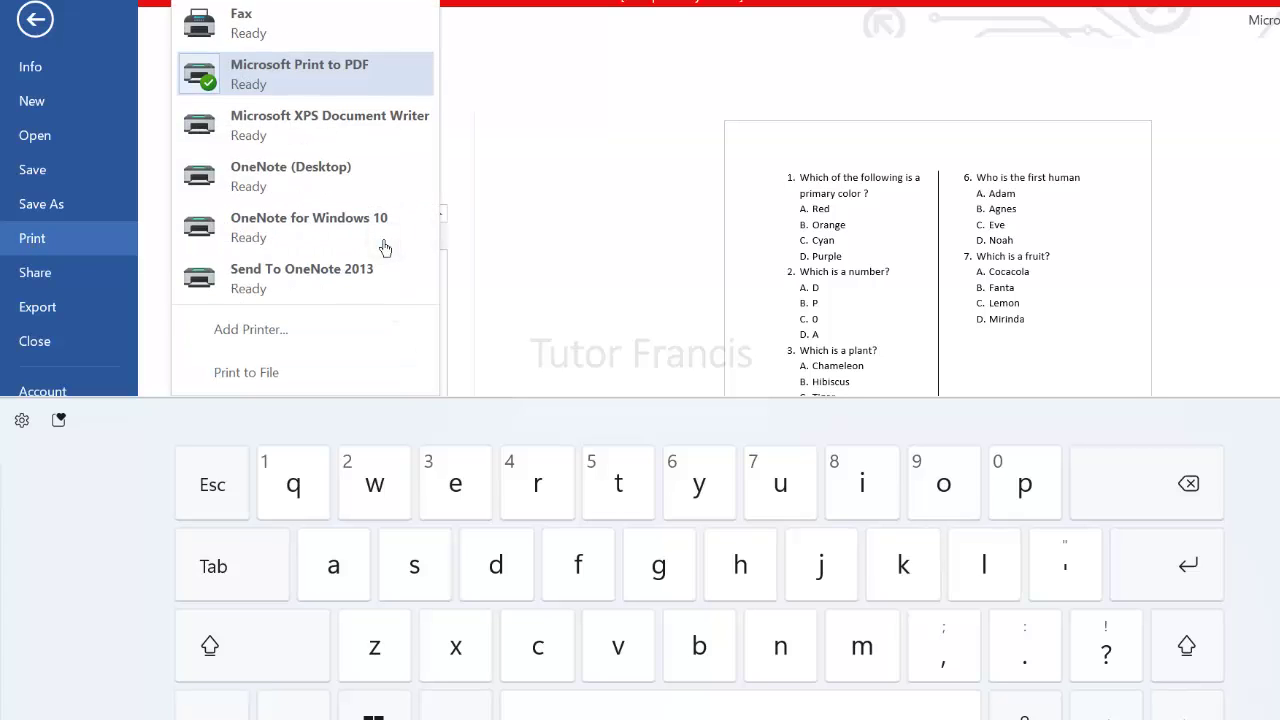
left_click(331, 82)
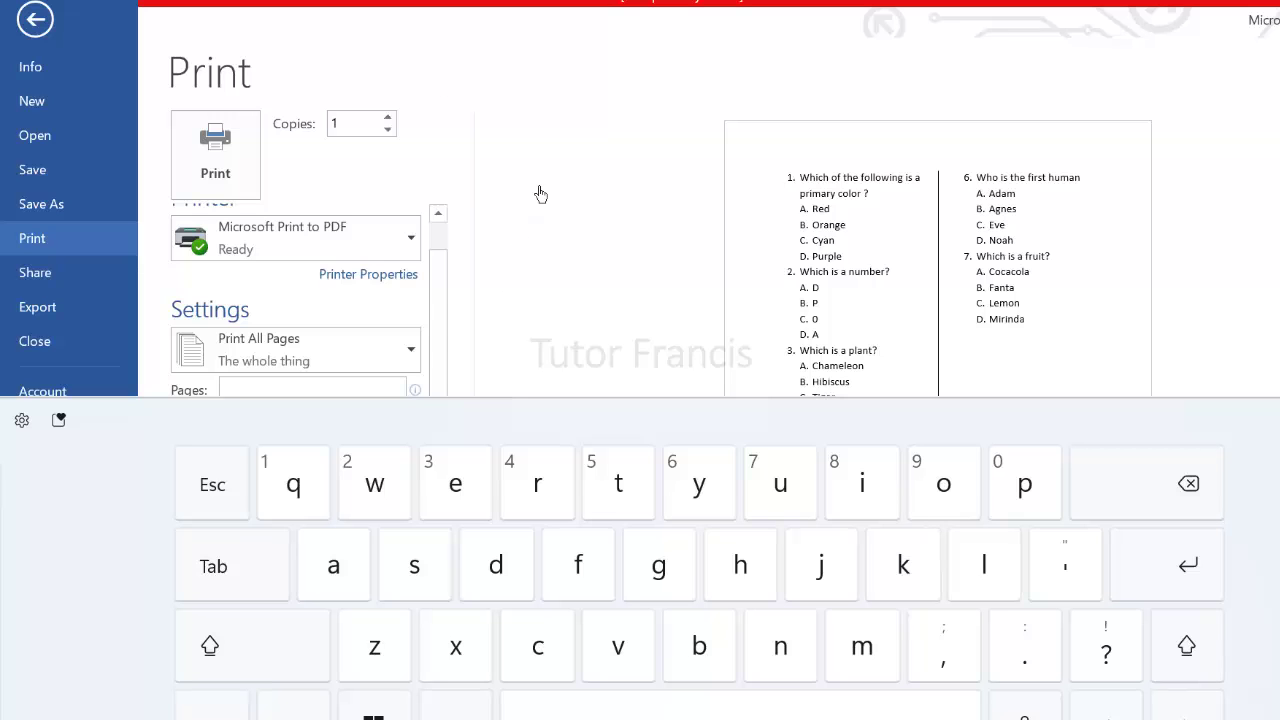
left_click(205, 160)
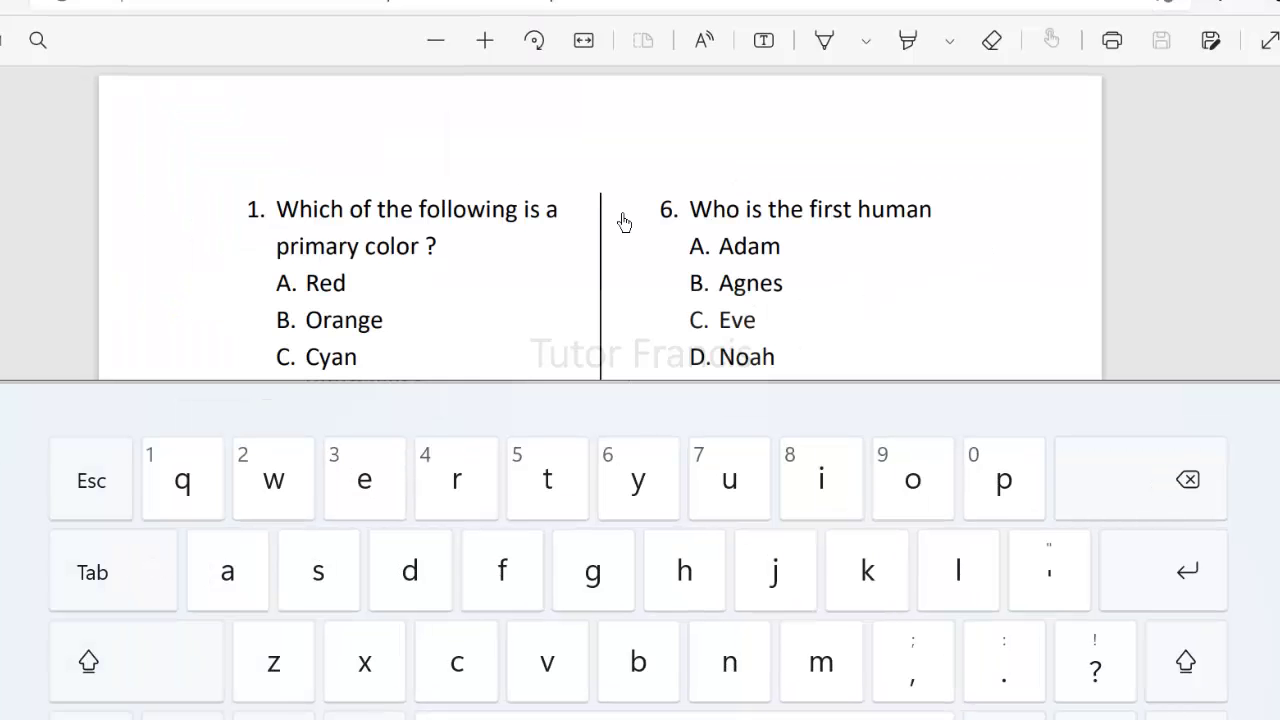
scroll(622, 221, "down", 5)
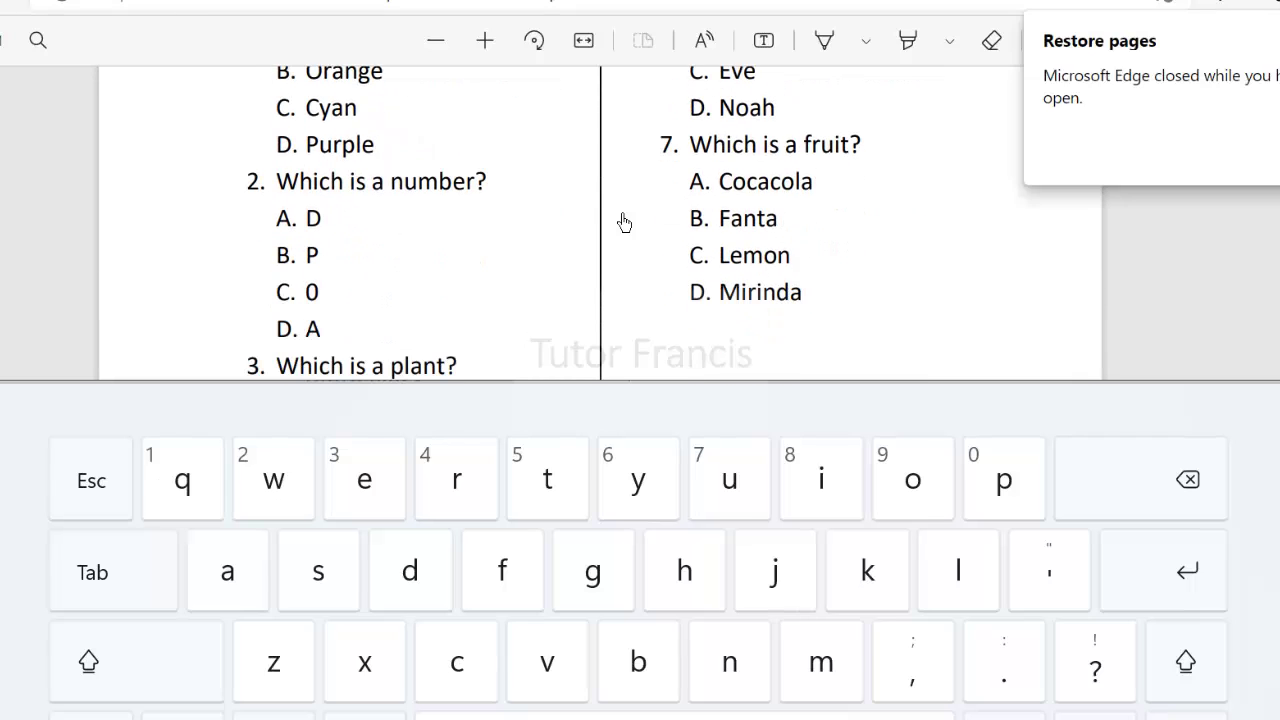
scroll(622, 221, "down", 2)
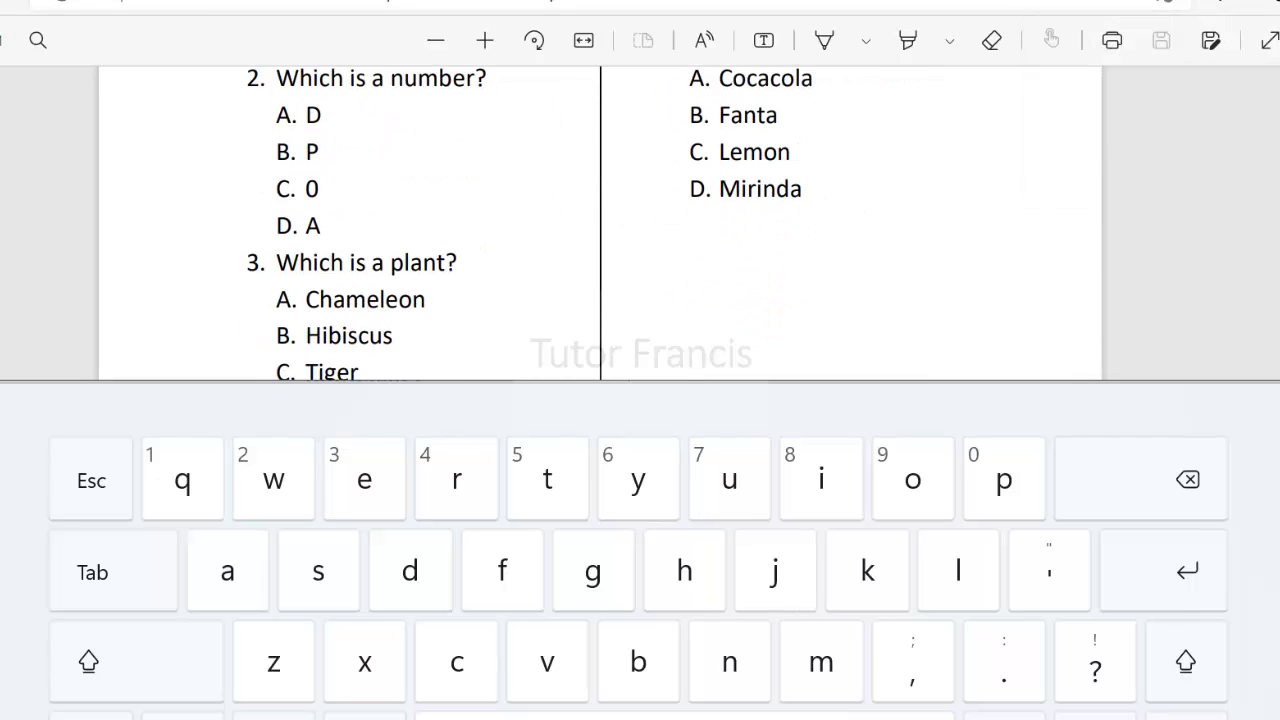
scroll(622, 221, "up", 6)
scroll(600, 224, "down", 13)
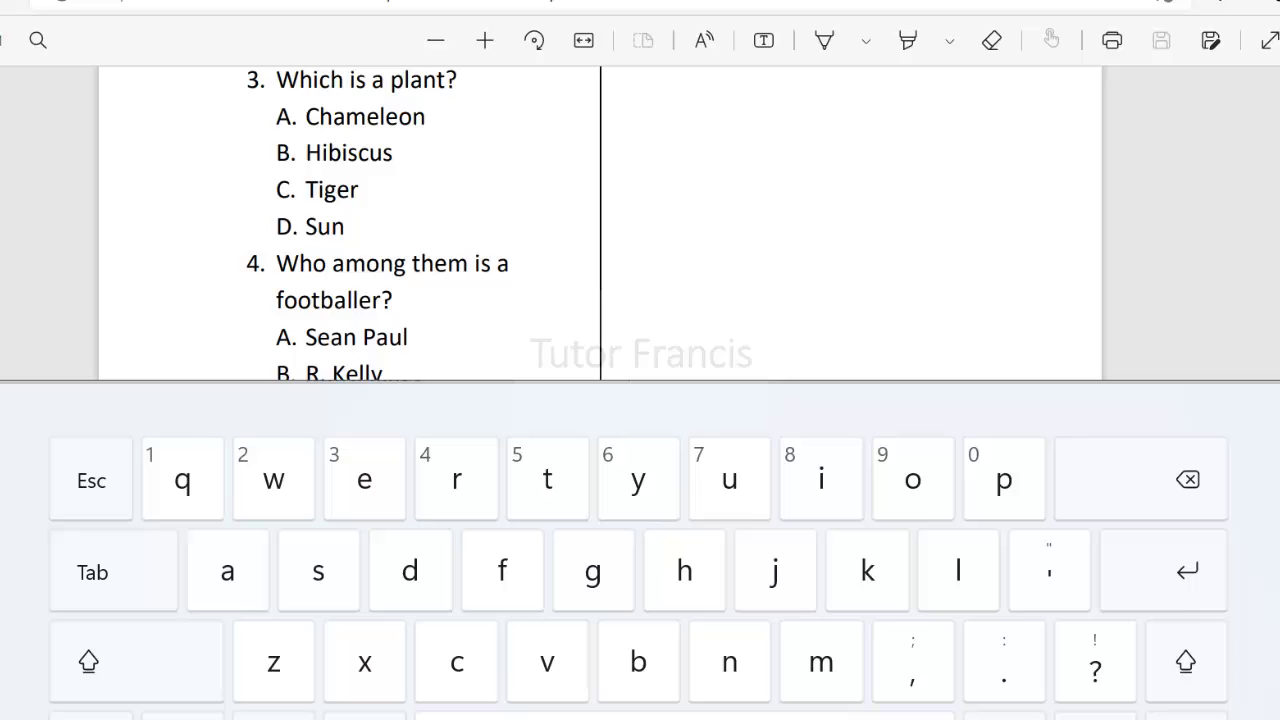
scroll(600, 224, "down", 5)
scroll(600, 224, "up", 10)
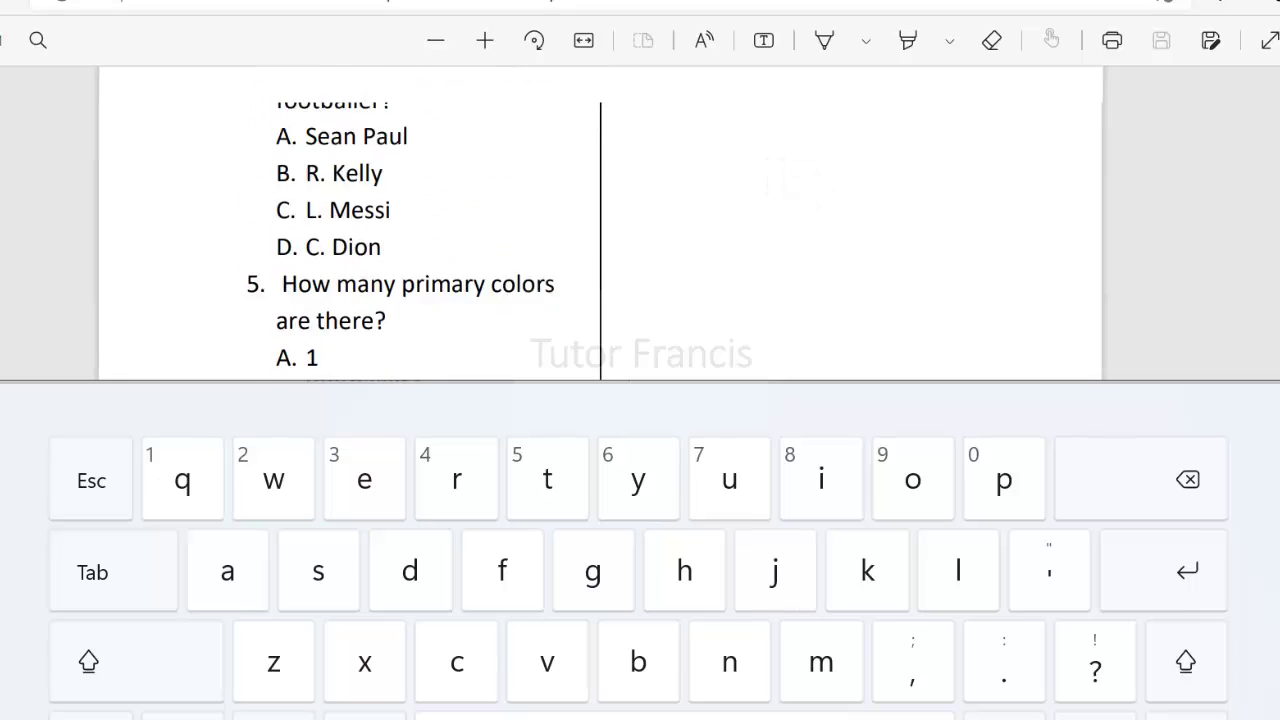
scroll(600, 224, "up", 8)
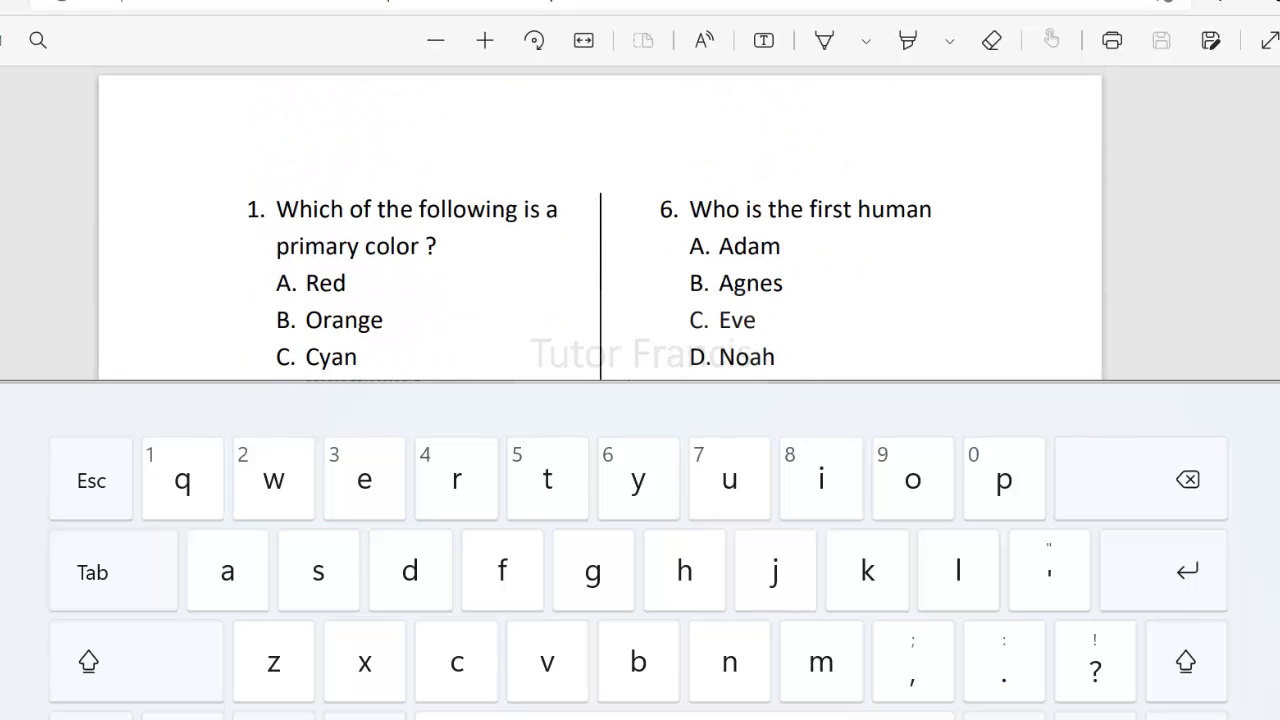
scroll(600, 224, "down", 15)
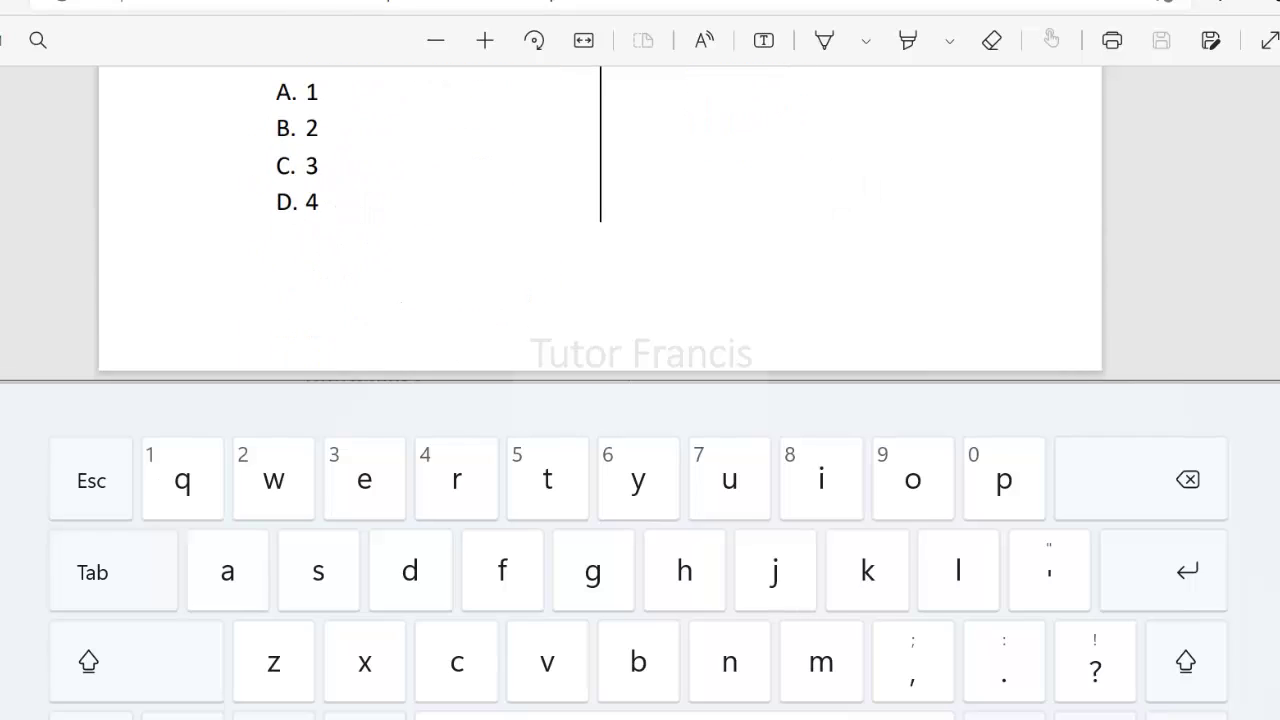
scroll(600, 224, "up", 15)
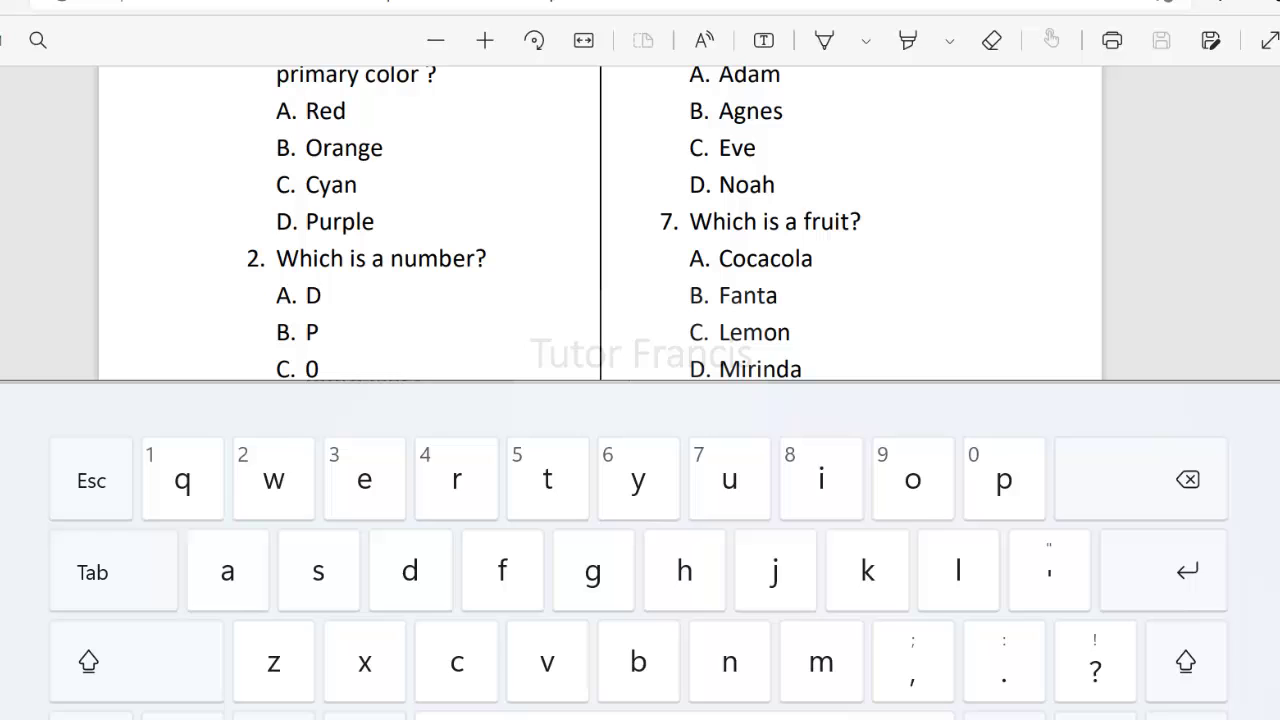
scroll(600, 224, "up", 3)
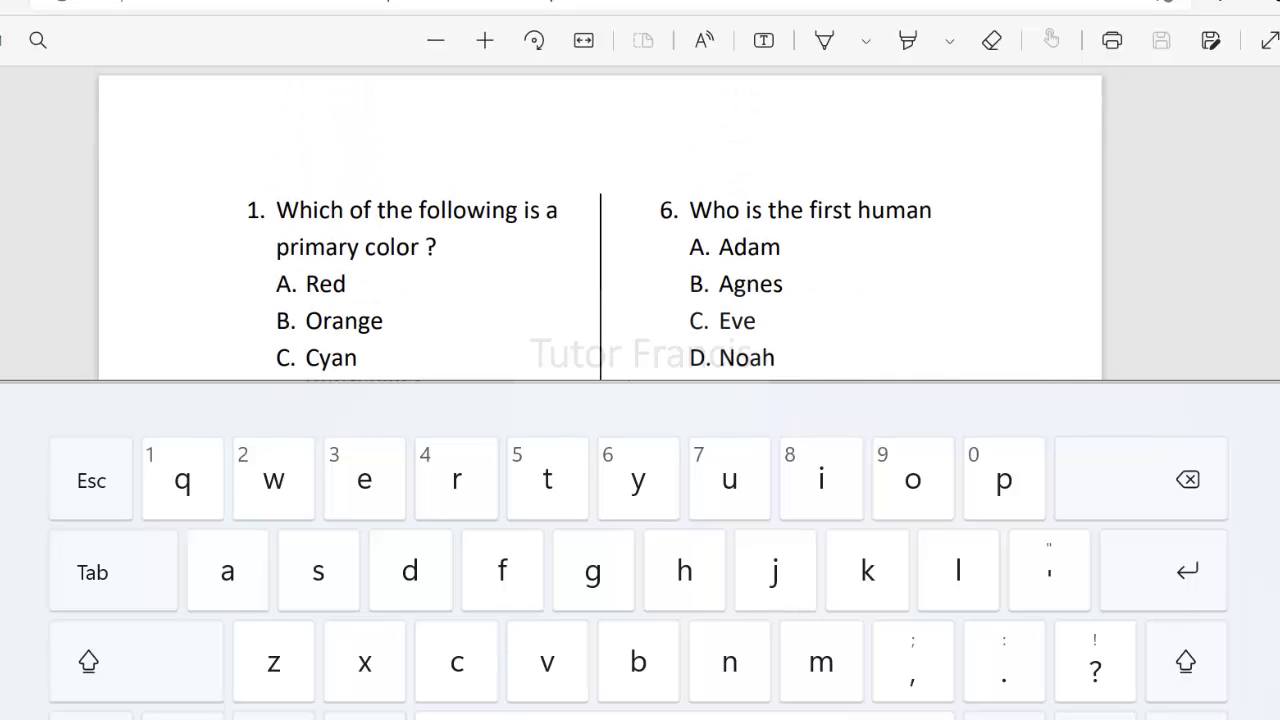